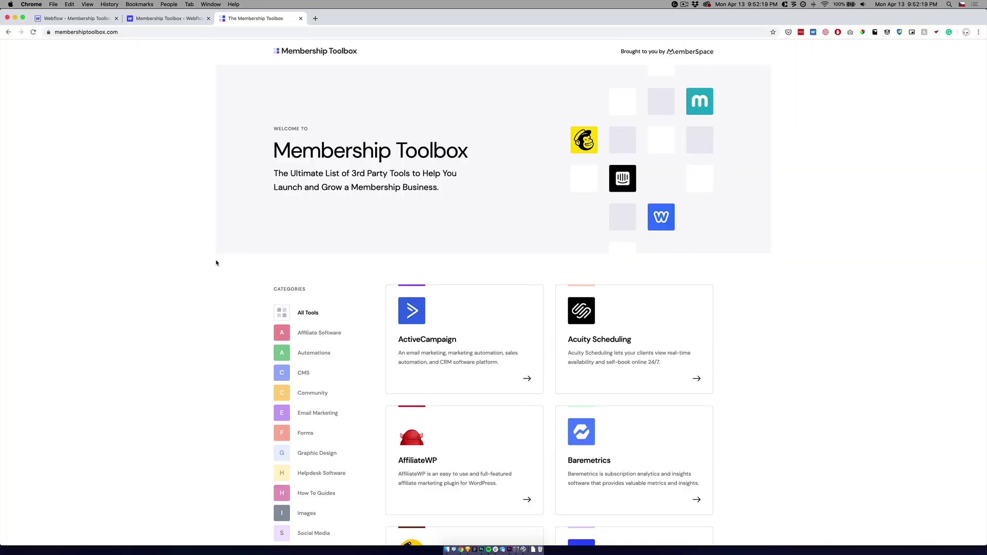
# Step: View the Affiliate Software, Automations and CMS category pages from the Categories sidebar
pyautogui.scroll(-10, 216, 263)
pyautogui.scroll(8, 216, 263)
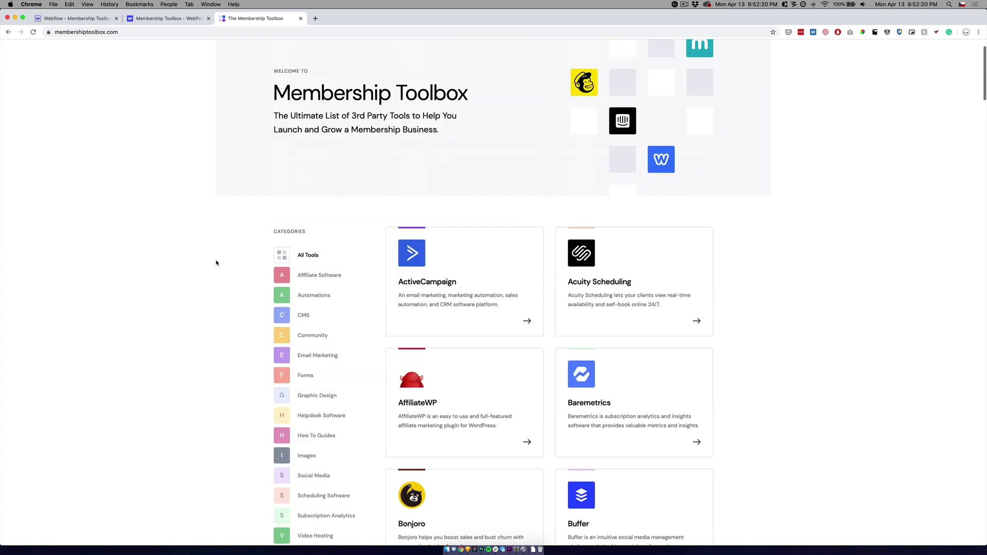
pyautogui.click(308, 277)
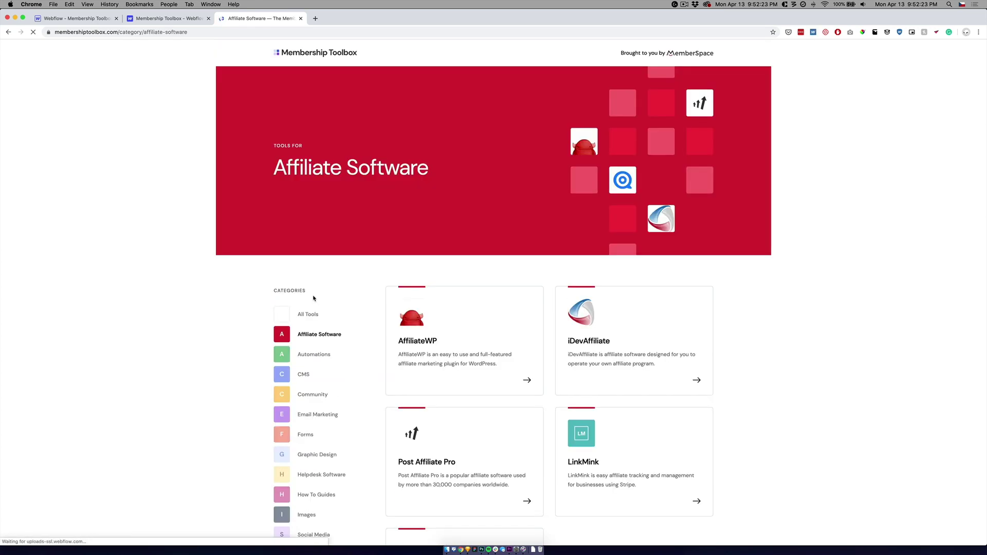
pyautogui.click(309, 355)
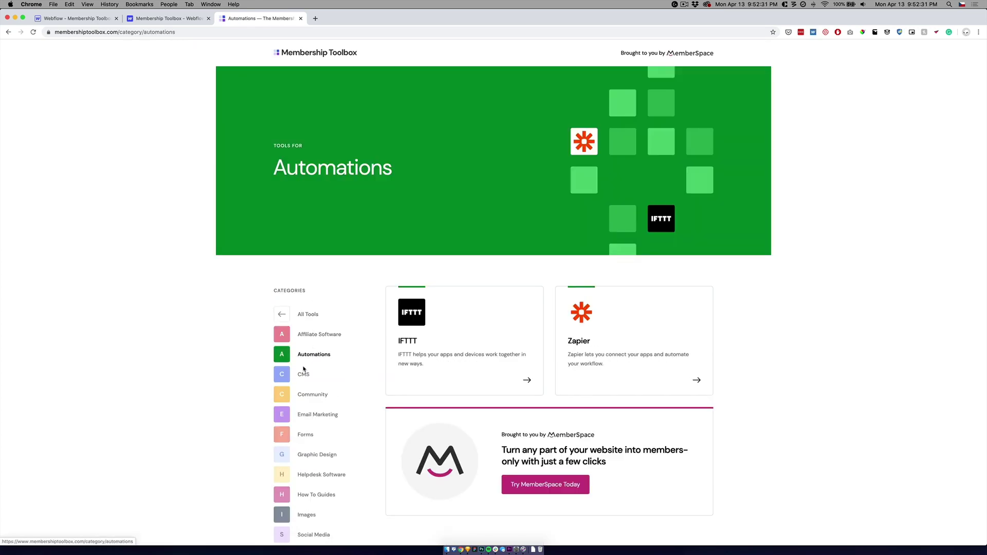
pyautogui.click(303, 374)
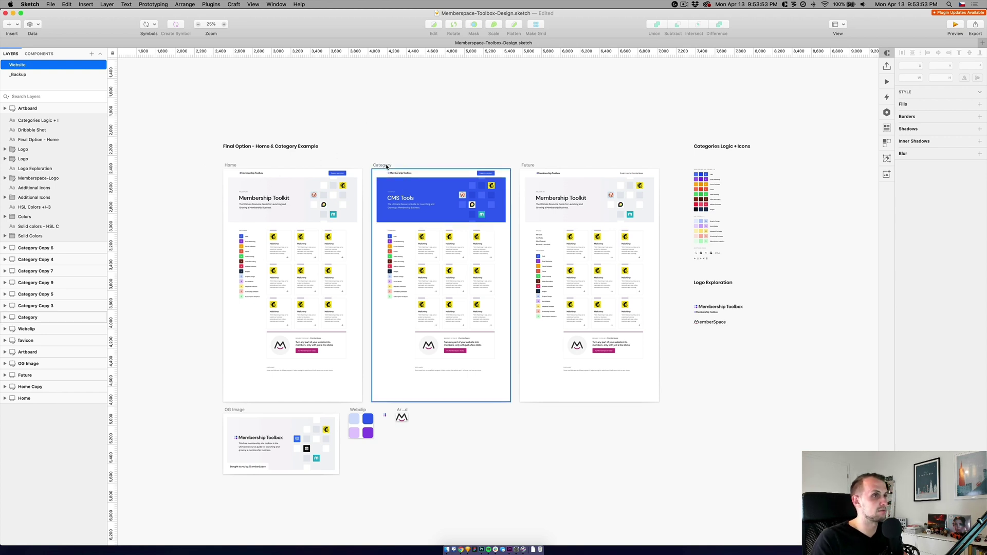
# Step: Zoom to 50% and show the _Backup page's Review 1 (Unsorted Layers) desktop artboards
pyautogui.press('super+plus')
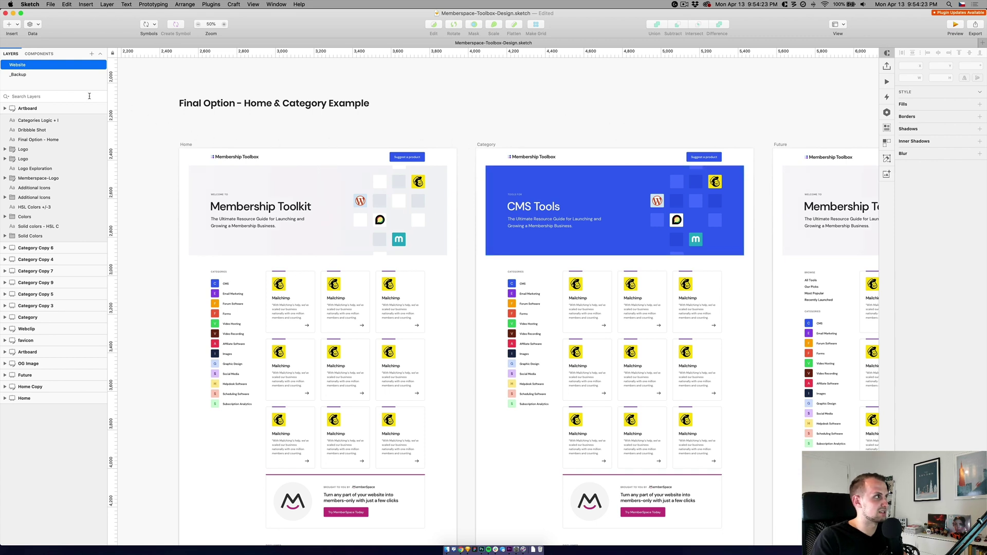
pyautogui.click(49, 75)
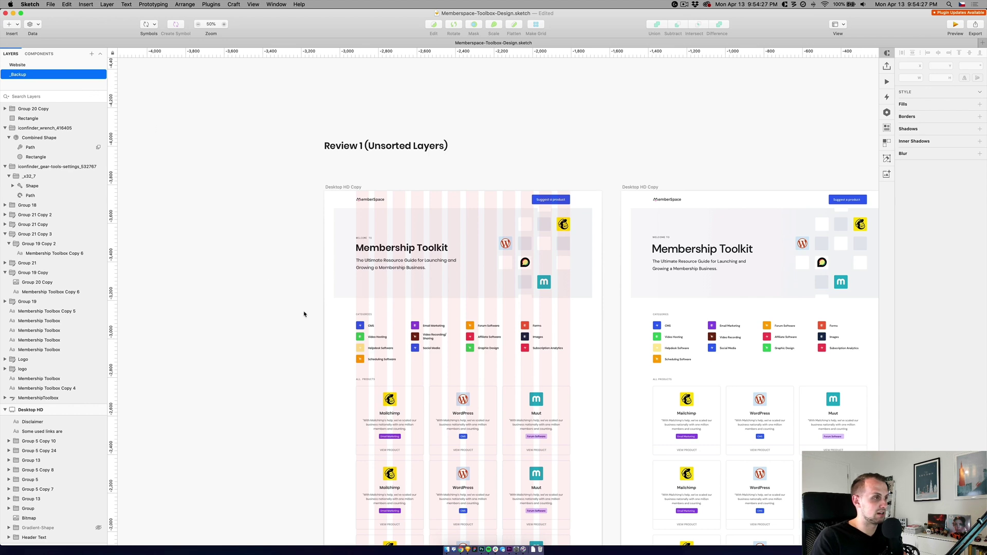
pyautogui.hscroll(3, 304, 314)
pyautogui.scroll(-2, 304, 314)
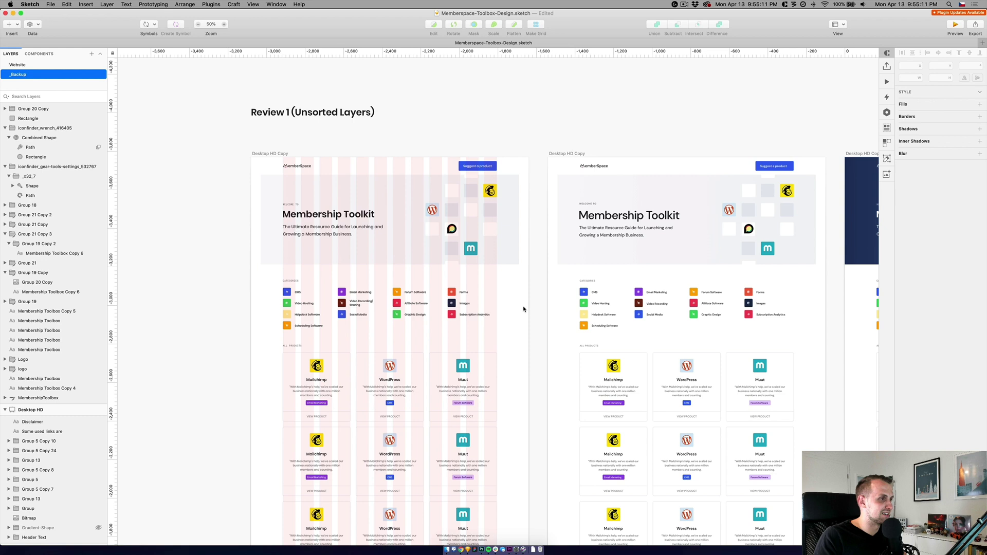
pyautogui.click(285, 158)
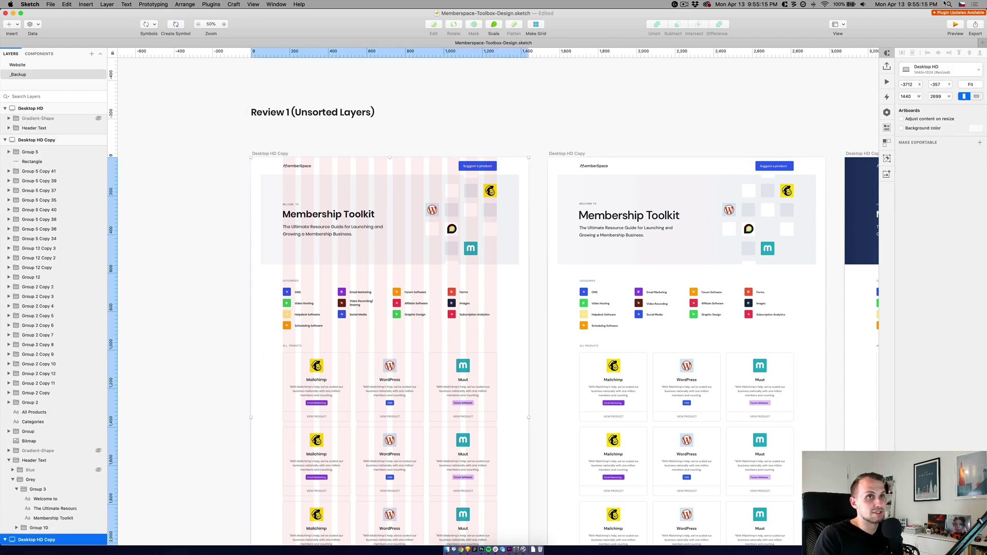
pyautogui.click(843, 25)
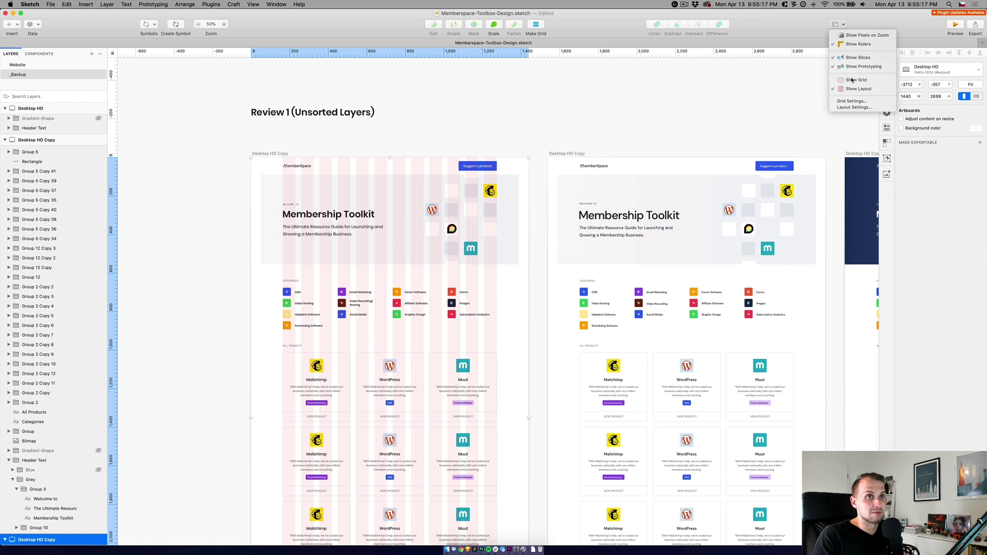
pyautogui.click(859, 107)
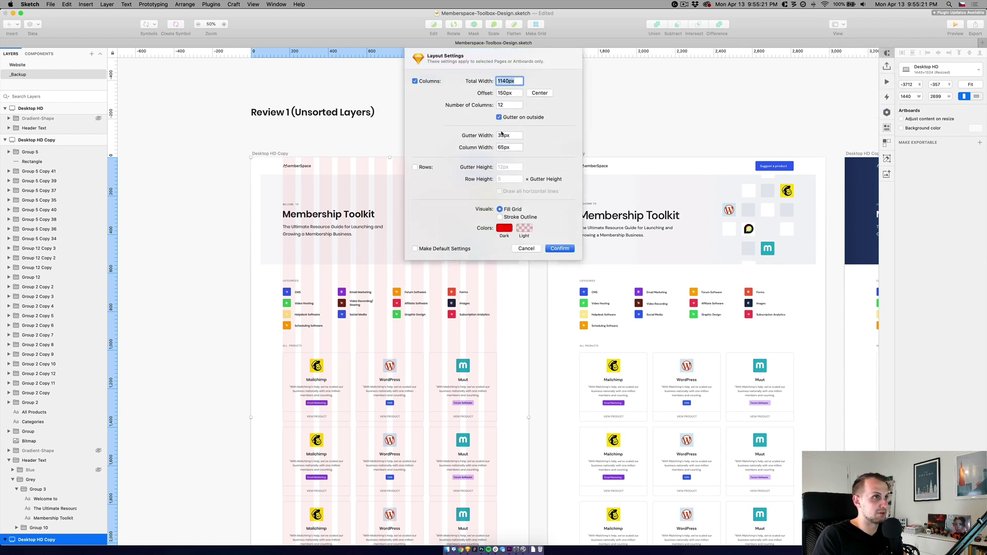
pyautogui.click(559, 249)
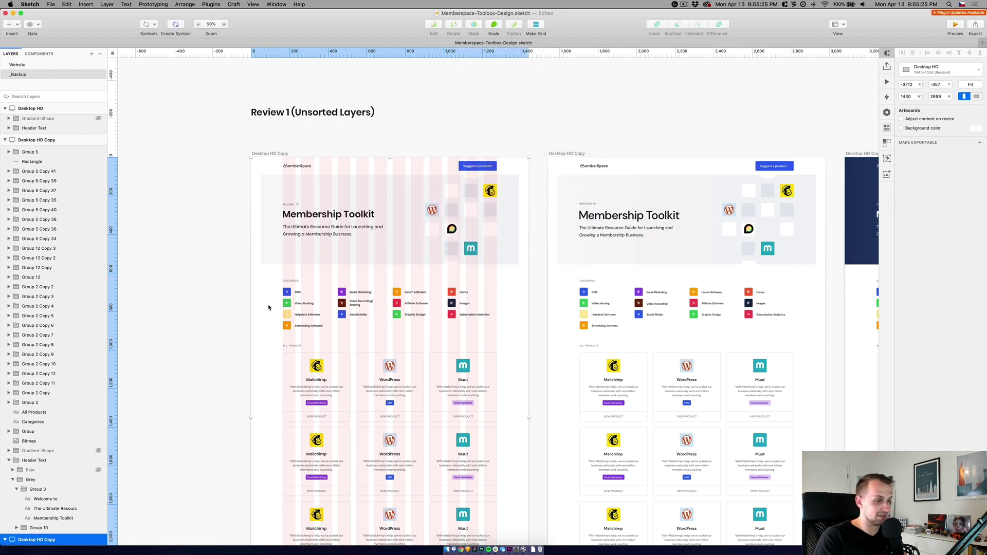
pyautogui.click(234, 312)
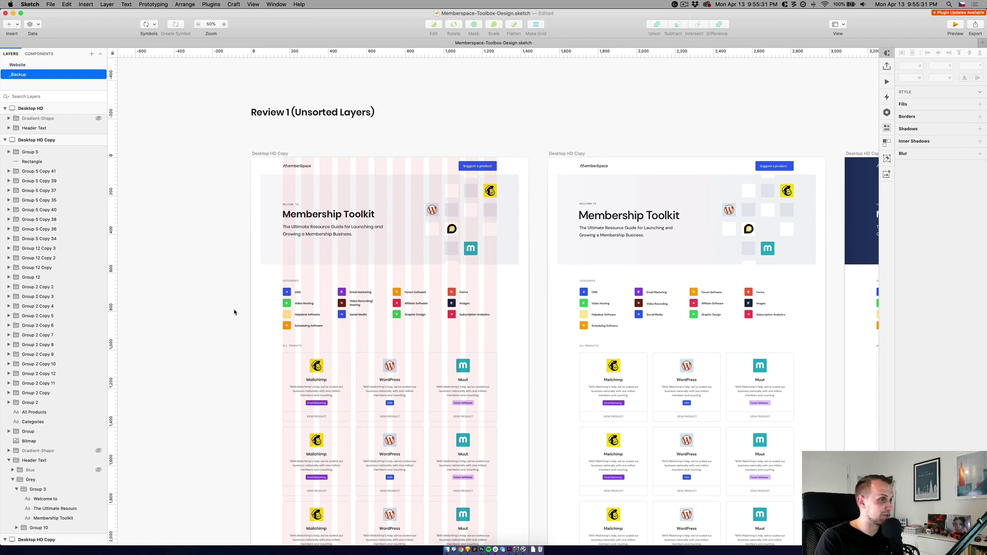
# Step: Scroll down to the Mailchimp, WordPress, Discourse and Muut card variations in Widgets - Various Options
pyautogui.scroll(-4, 247, 329)
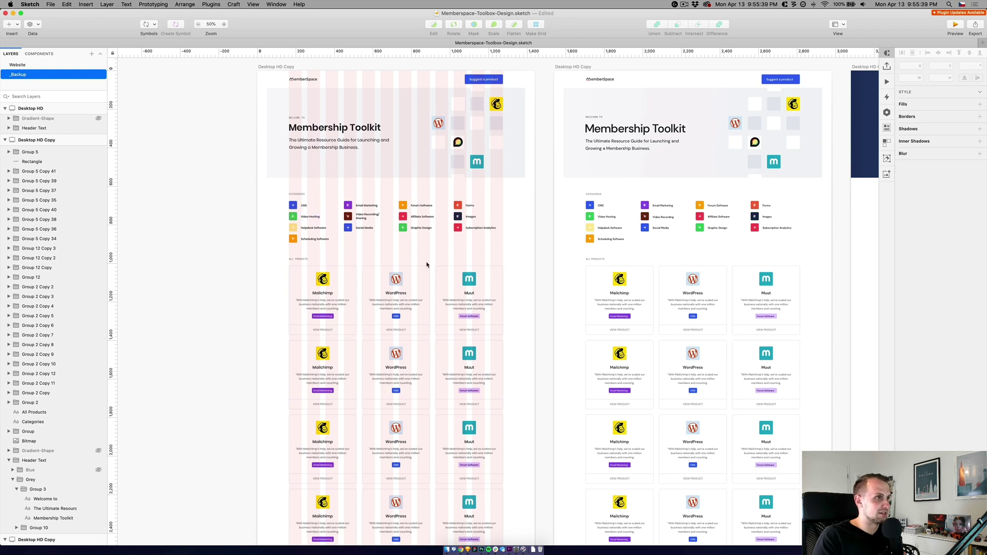
pyautogui.scroll(-5, 523, 328)
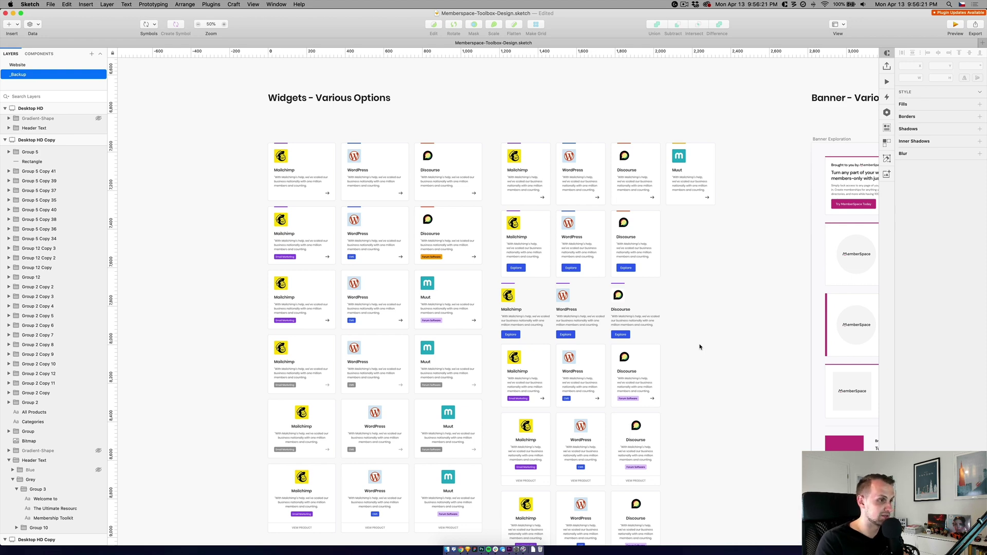
pyautogui.scroll(-3, 700, 347)
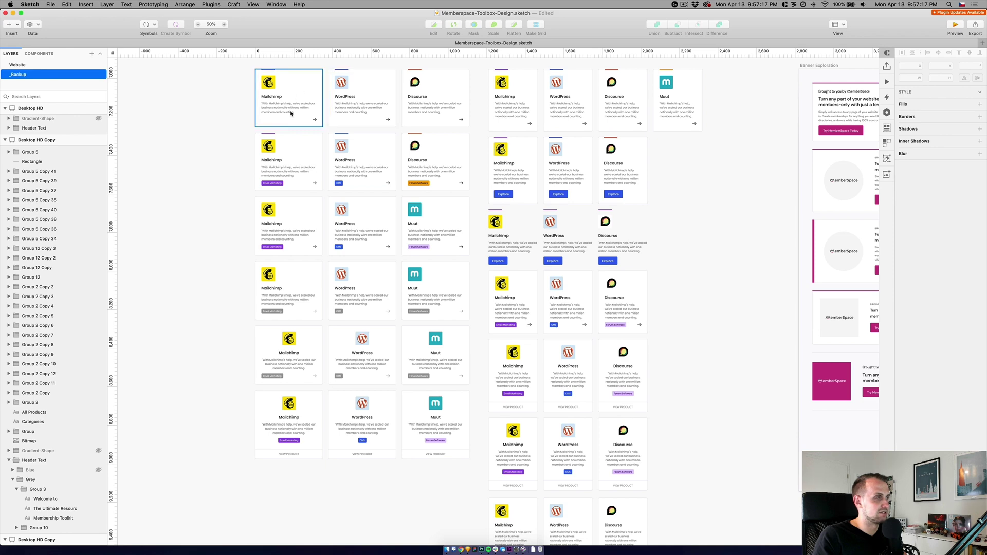
pyautogui.keyDown('super'); pyautogui.click(435, 299); pyautogui.keyUp('super')
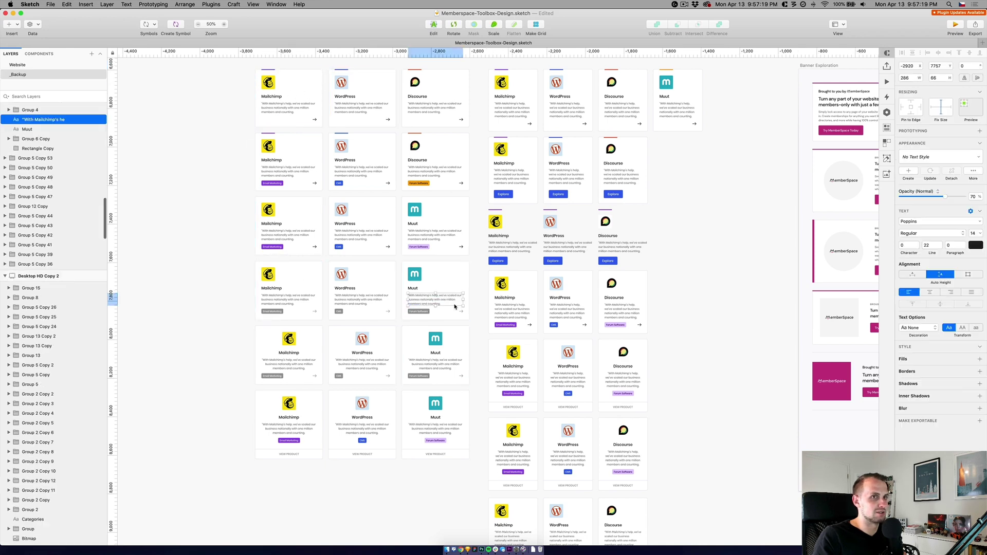
pyautogui.click(663, 245)
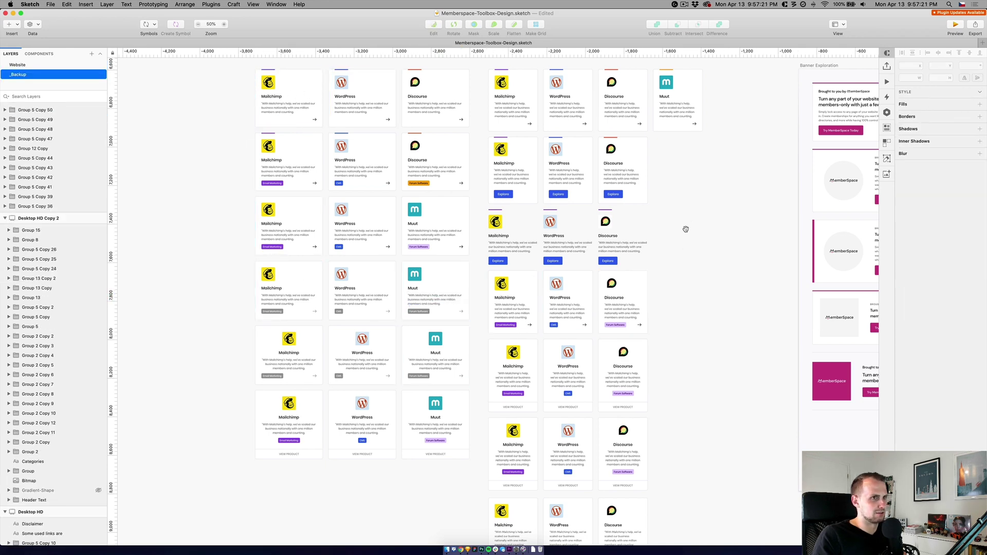
pyautogui.scroll(10, 685, 227)
pyautogui.hscroll(4, 685, 227)
pyautogui.scroll(20, 711, 336)
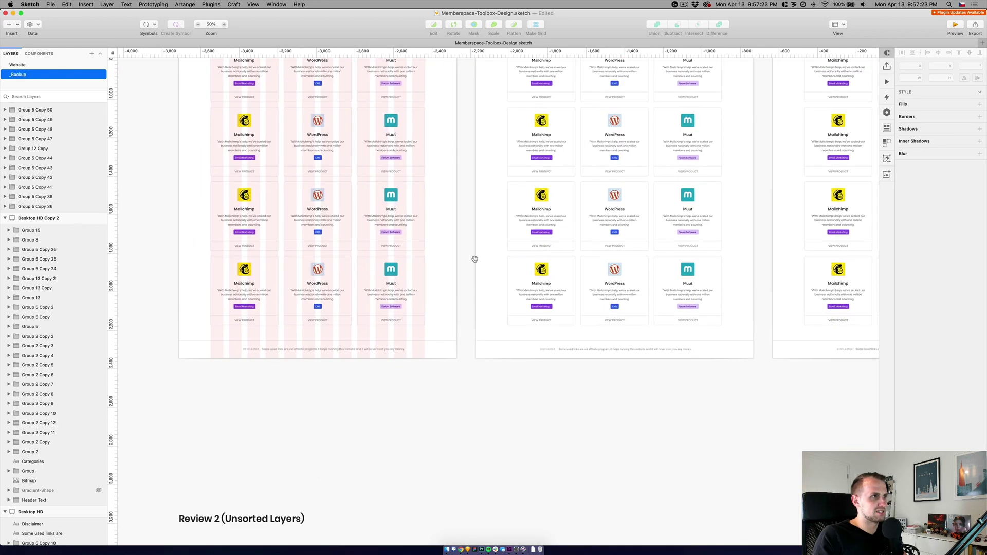
pyautogui.hscroll(7, 475, 304)
pyautogui.scroll(2, 475, 304)
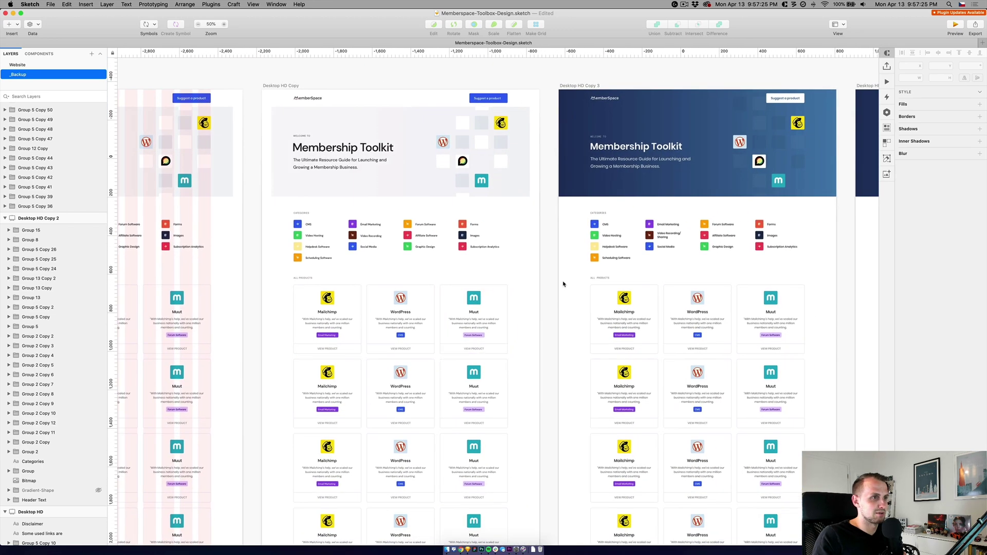
pyautogui.scroll(3, 551, 264)
pyautogui.hscroll(5, 581, 254)
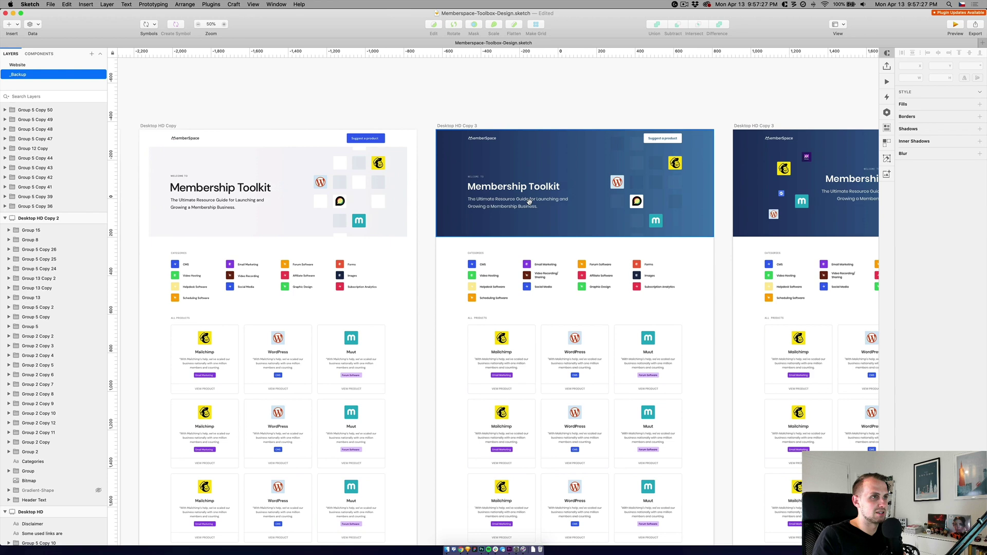
pyautogui.hscroll(10, 609, 249)
pyautogui.scroll(1, 609, 249)
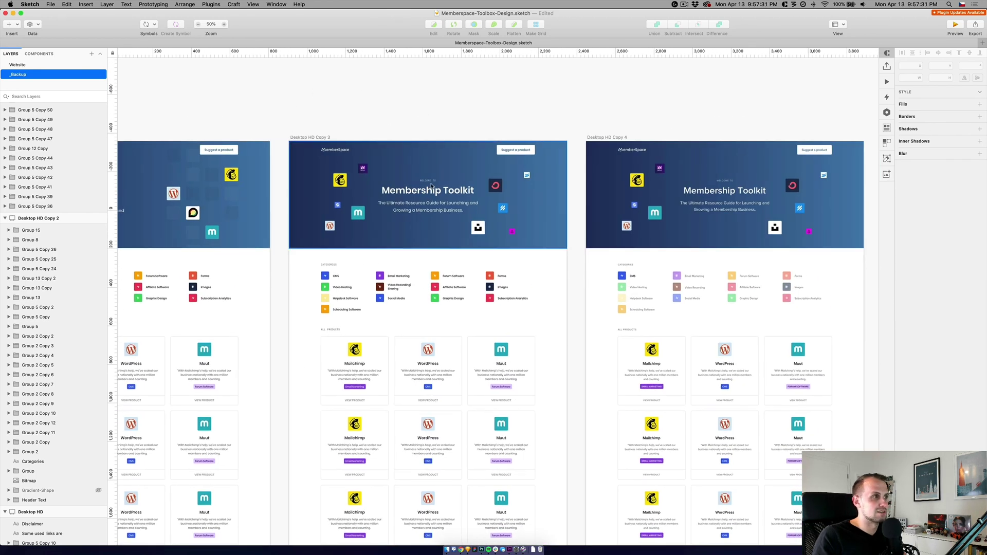
pyautogui.hscroll(5, 449, 271)
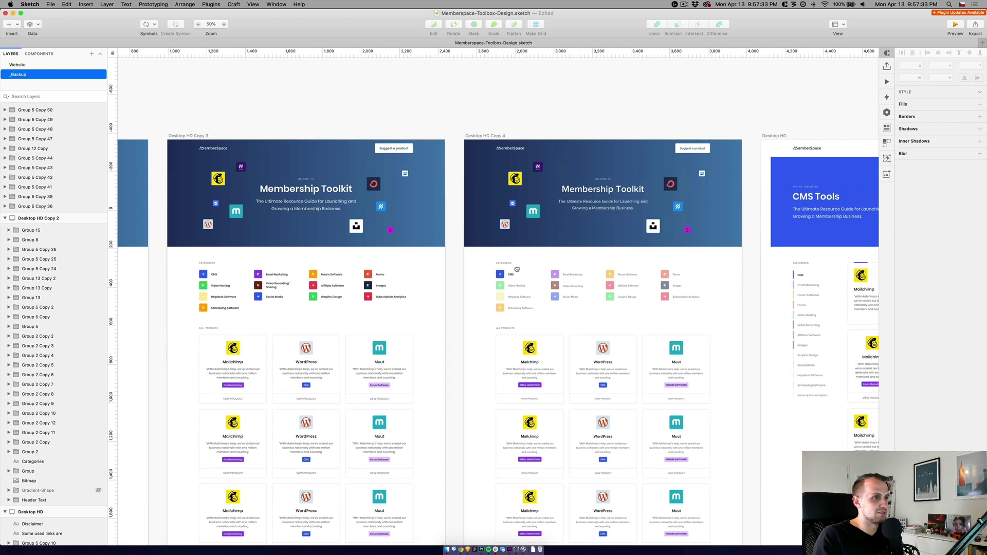
pyautogui.hscroll(9, 449, 271)
pyautogui.scroll(1, 449, 271)
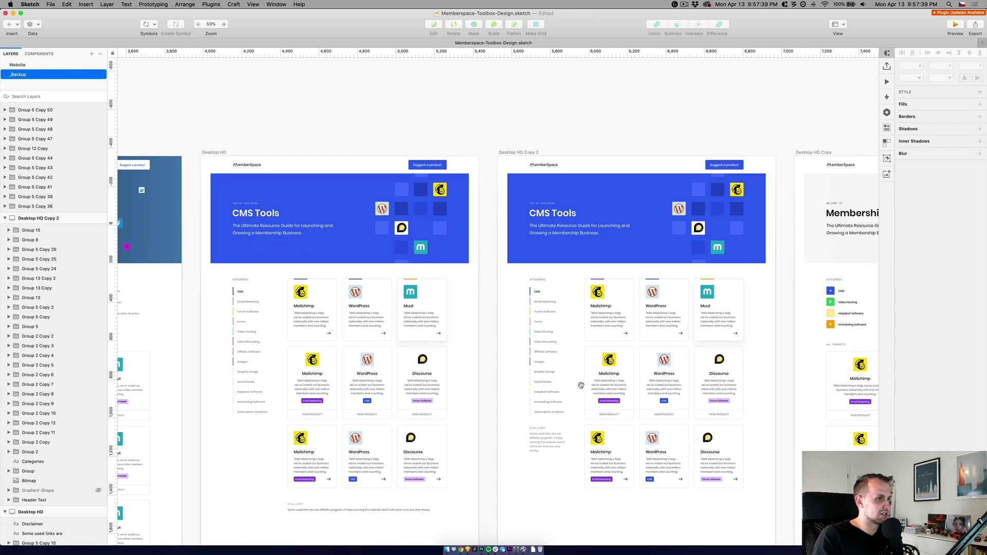
pyautogui.hscroll(3, 372, 360)
pyautogui.hscroll(5, 372, 360)
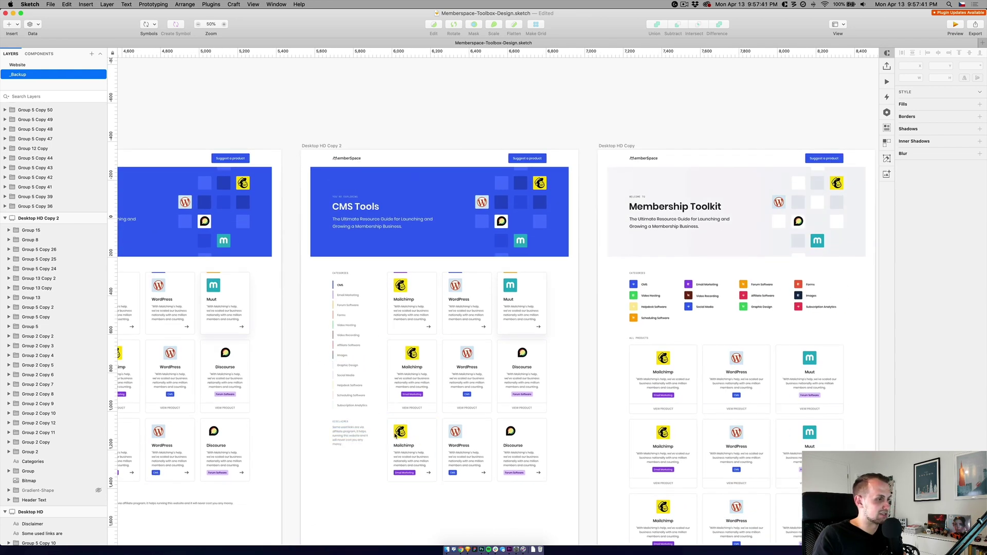
pyautogui.hscroll(8, 364, 411)
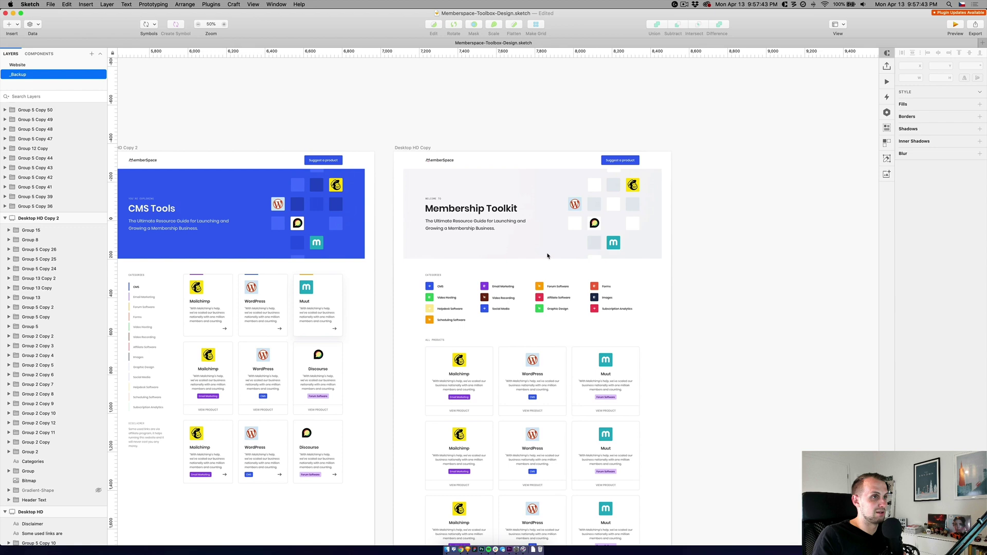
pyautogui.scroll(-7, 403, 464)
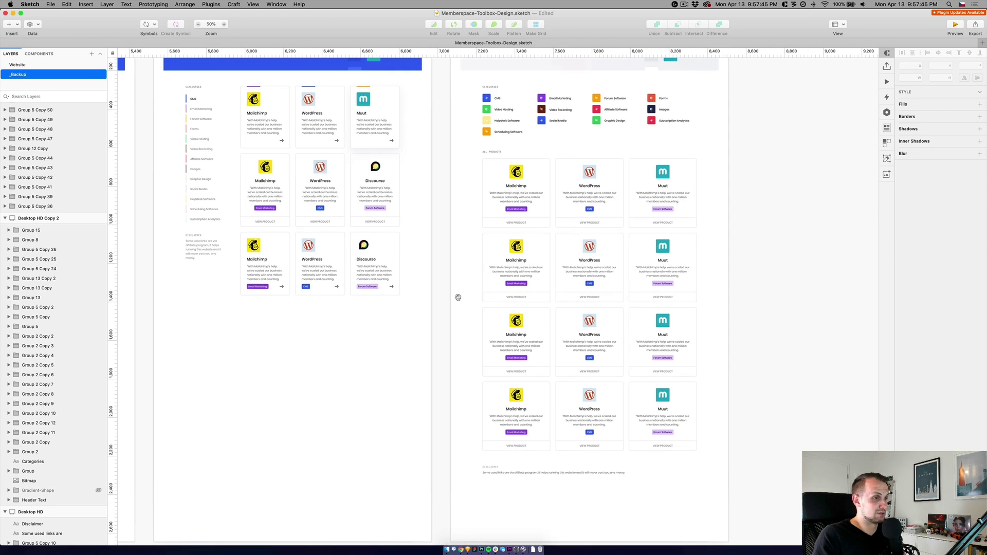
pyautogui.scroll(-6, 373, 457)
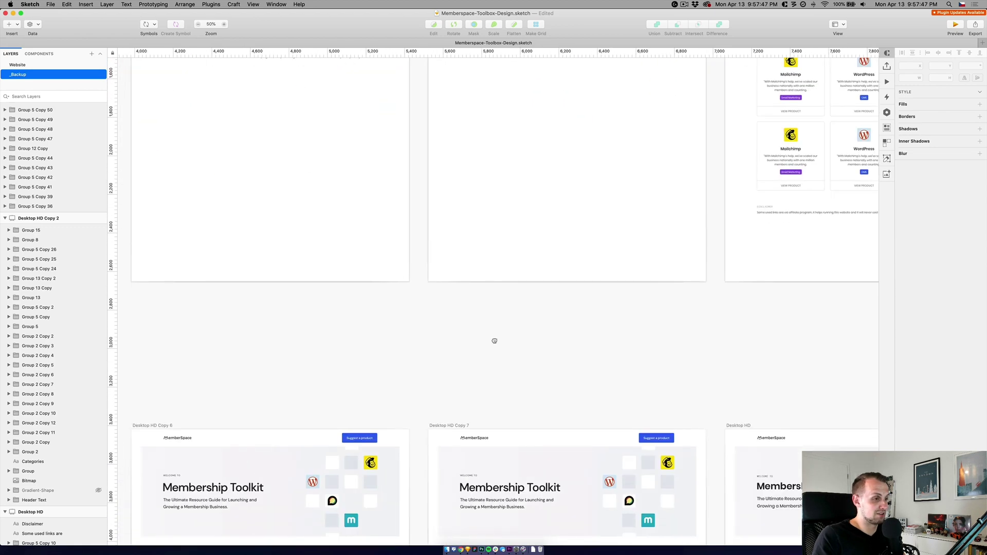
pyautogui.press('super+minus')
# Step: Zoom in and pan across the Review 2 artboards to the last Desktop HD artboard
pyautogui.scroll(-10, 543, 440)
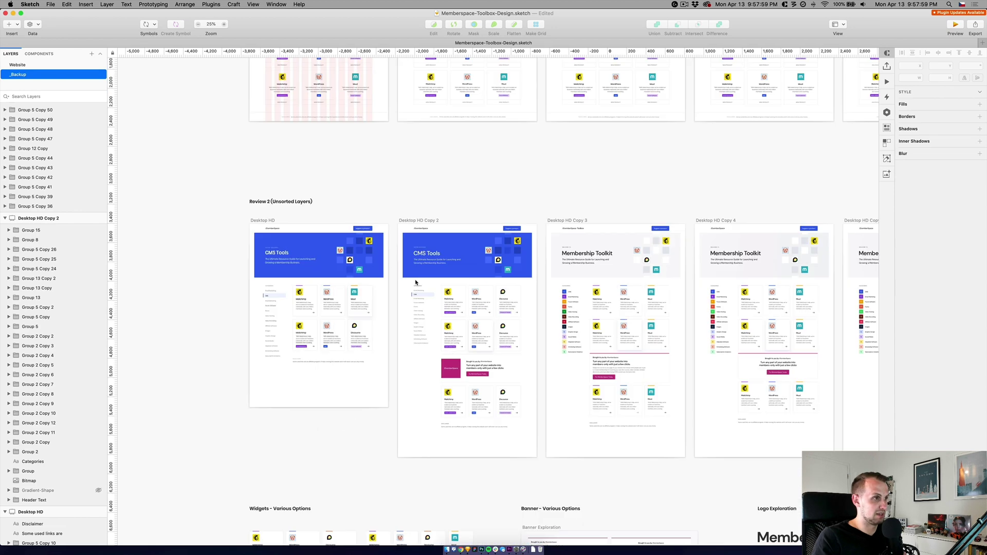
pyautogui.press('super+plus')
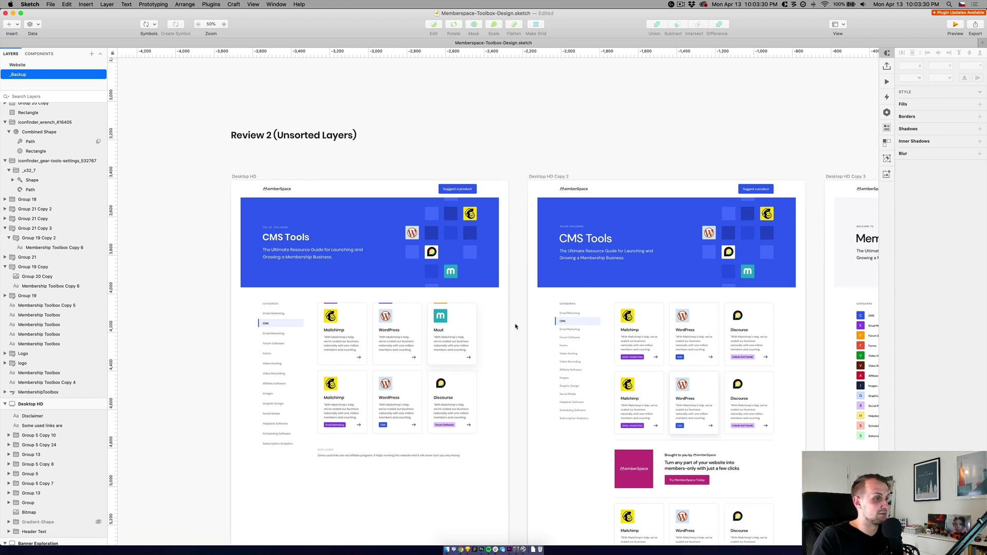
pyautogui.hscroll(10, 515, 326)
pyautogui.scroll(-5, 516, 326)
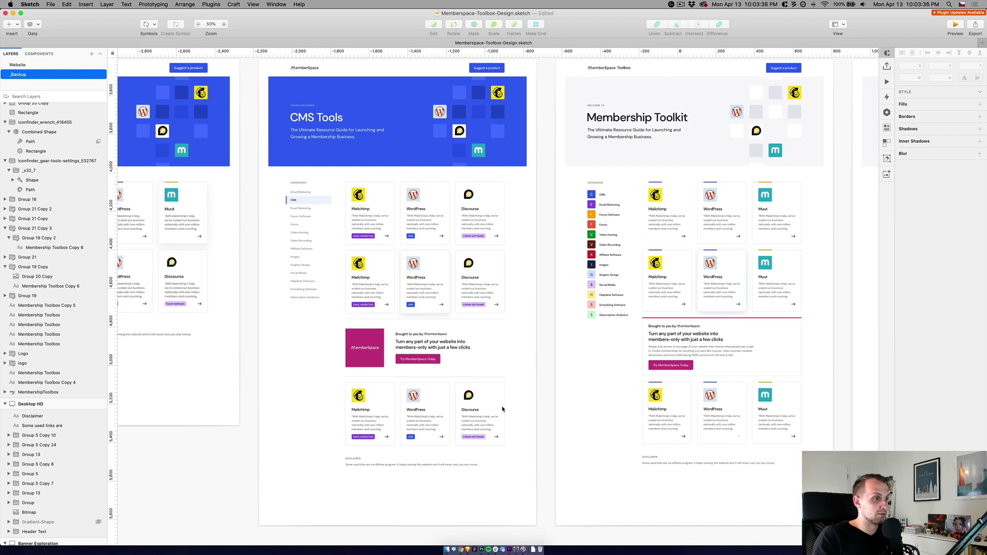
pyautogui.moveTo(598, 352); pyautogui.dragTo(297, 355)
pyautogui.moveTo(524, 355); pyautogui.dragTo(191, 352)
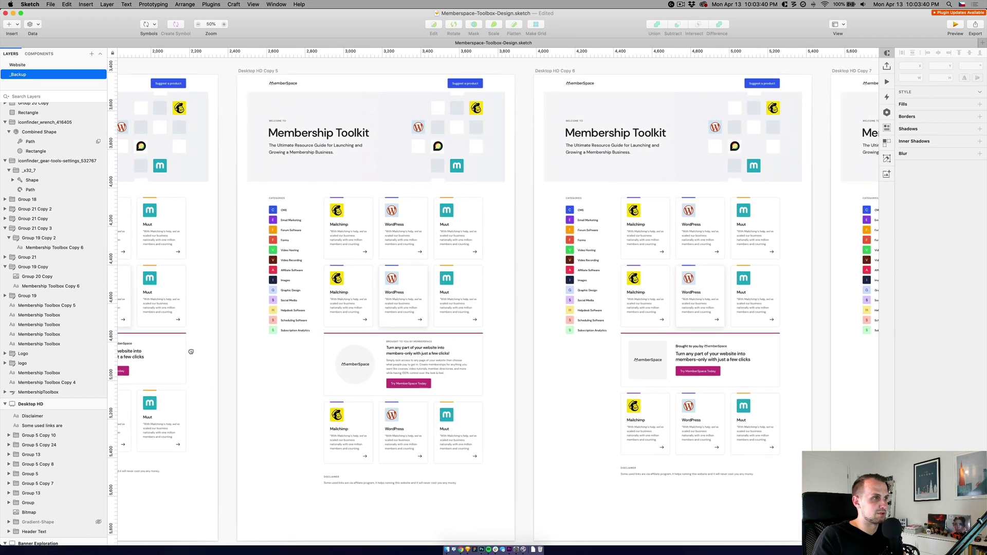
pyautogui.moveTo(463, 355); pyautogui.dragTo(365, 355)
pyautogui.moveTo(787, 355)
pyautogui.mouseDown()
pyautogui.moveTo(571, 365)
pyautogui.moveTo(338, 347)
pyautogui.mouseUp()
# Step: Select the MemberSpace banner in Desktop HD Copy 7 and look over the Banner options
pyautogui.click(338, 347)
pyautogui.hscroll(2, 380, 354)
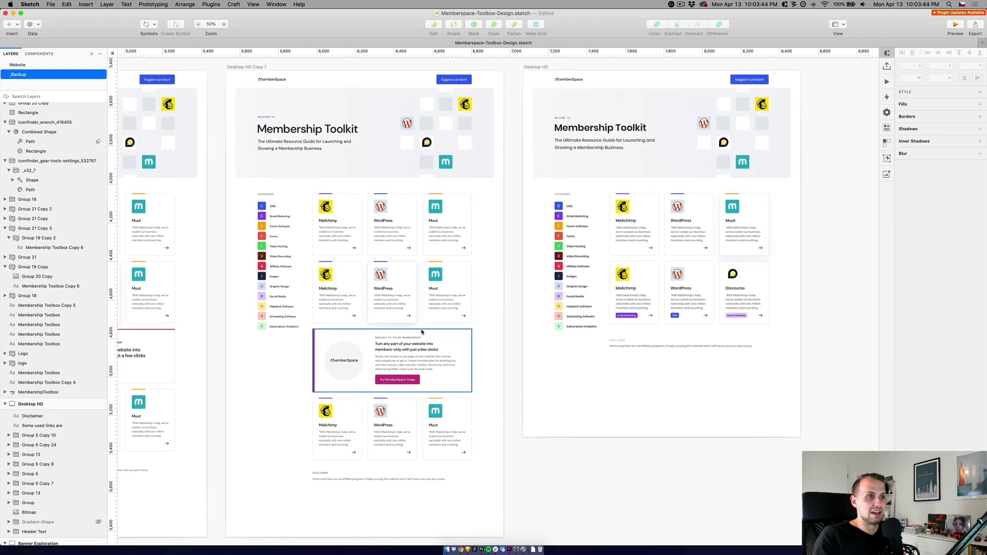
pyautogui.hscroll(-20, 329, 364)
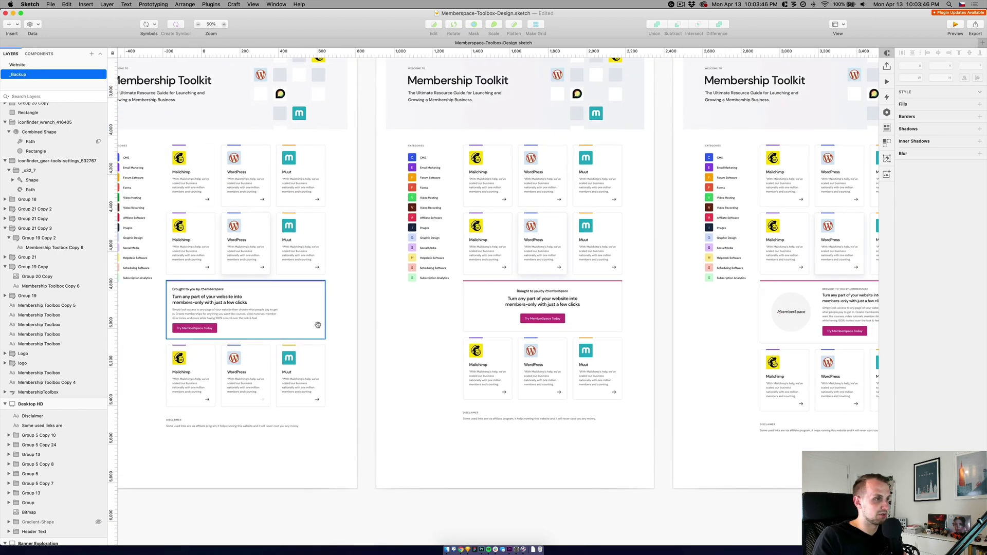
pyautogui.hscroll(-5, 420, 346)
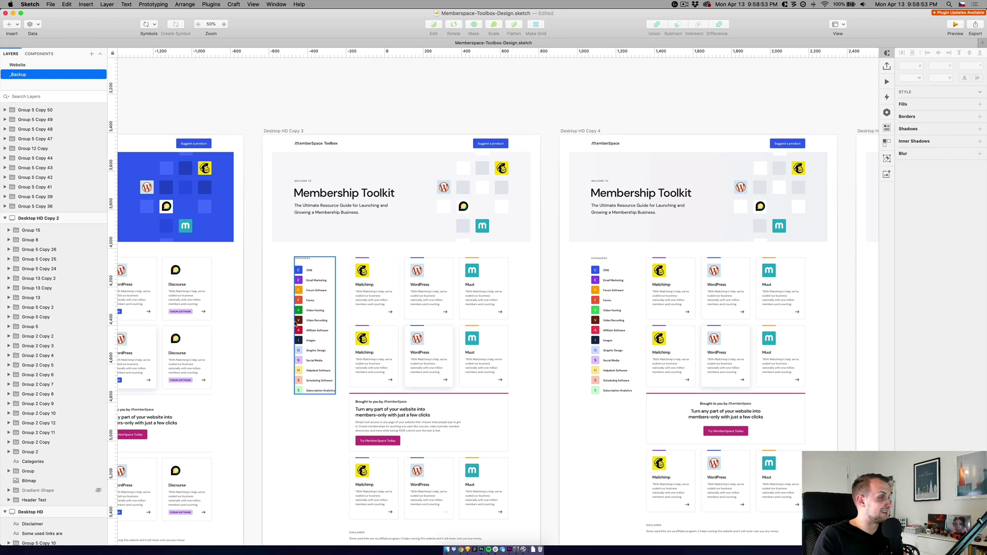
pyautogui.hscroll(-10, 255, 297)
pyautogui.scroll(2, 256, 297)
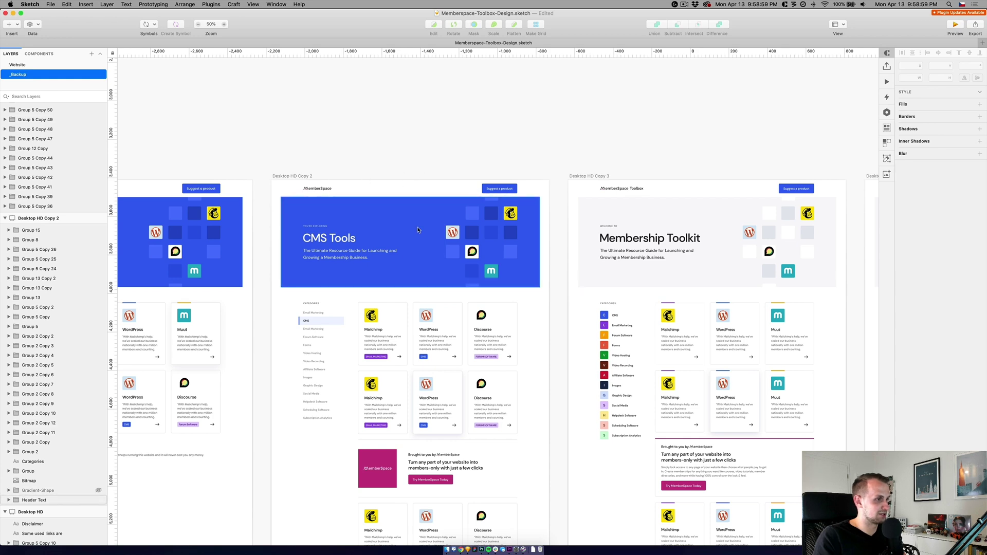
pyautogui.scroll(-20, 575, 364)
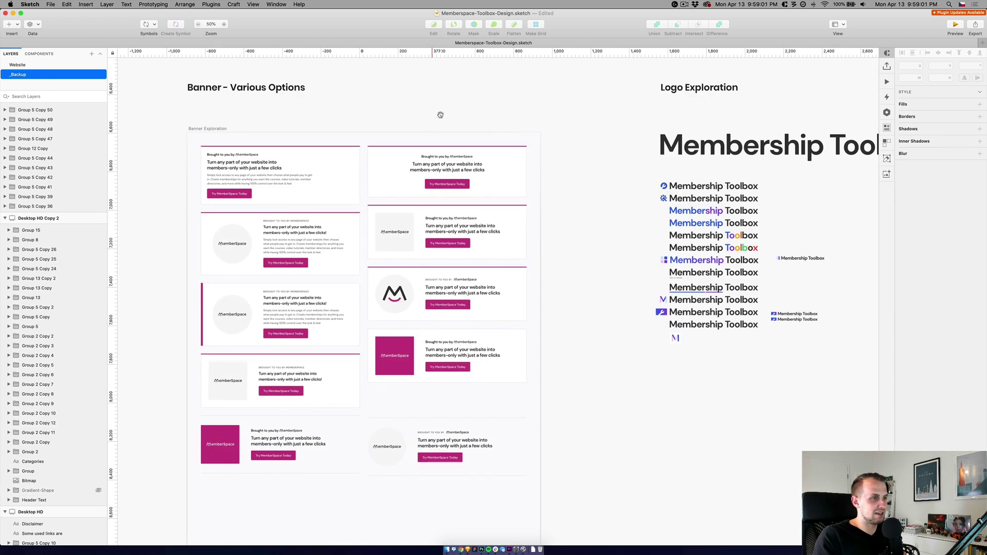
pyautogui.scroll(5, 598, 62)
pyautogui.hscroll(2, 463, 257)
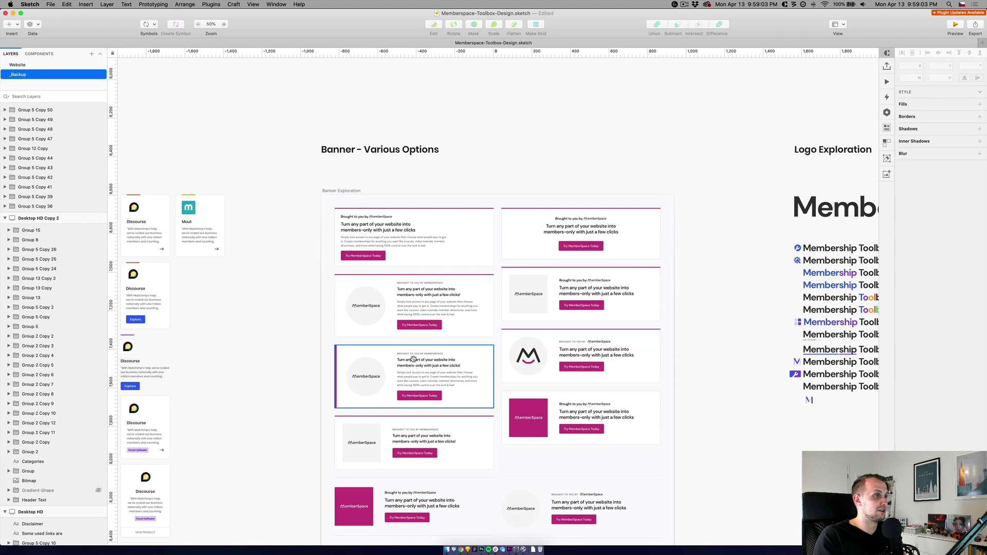
pyautogui.scroll(-2, 407, 353)
pyautogui.scroll(-1, 385, 312)
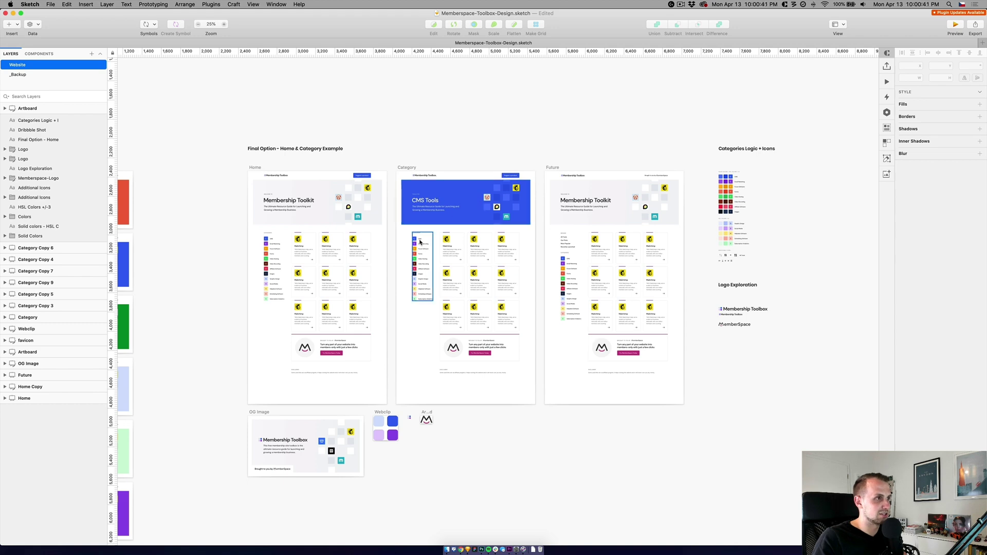
pyautogui.press('super+plus')
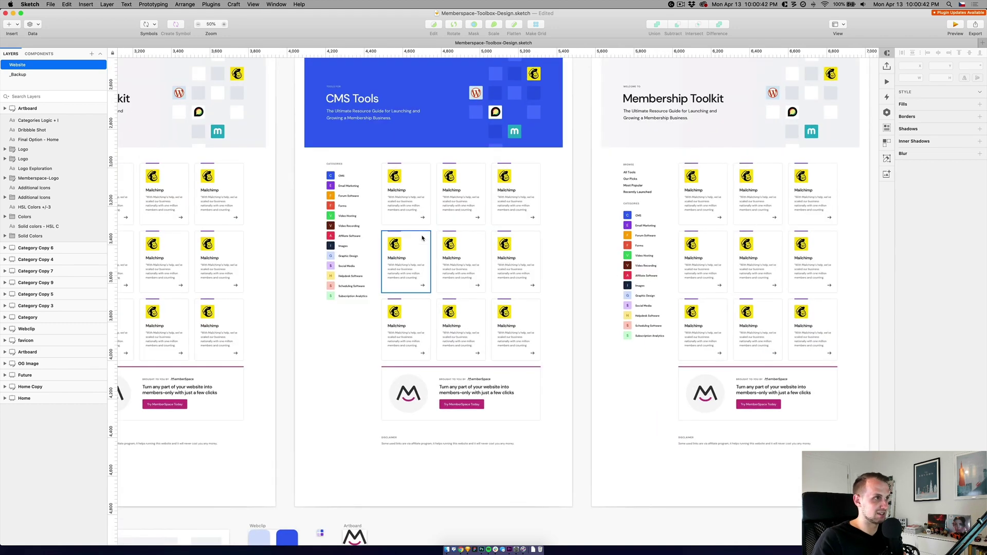
pyautogui.click(332, 176)
pyautogui.click(398, 131)
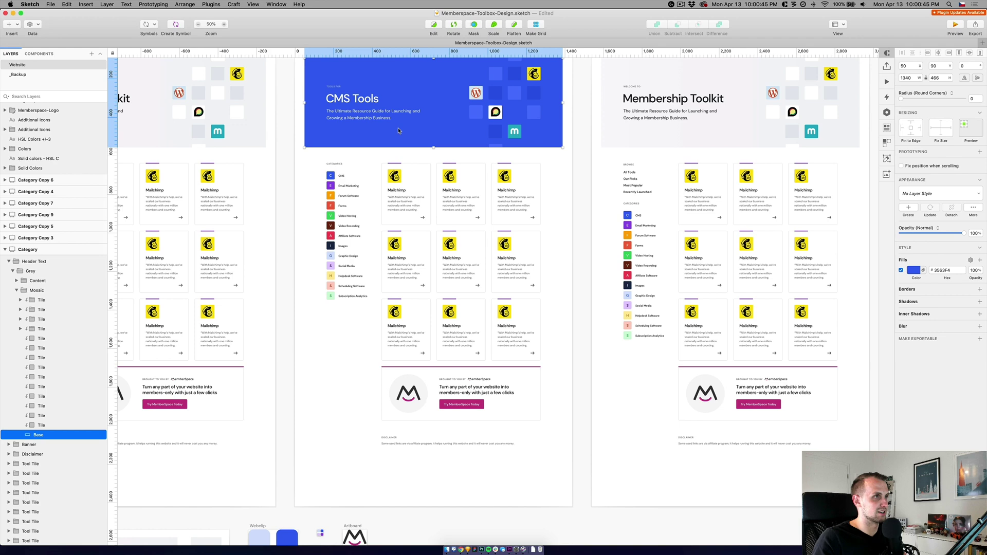
pyautogui.press('Escape')
pyautogui.scroll(-5, 439, 412)
pyautogui.hscroll(-4, 439, 412)
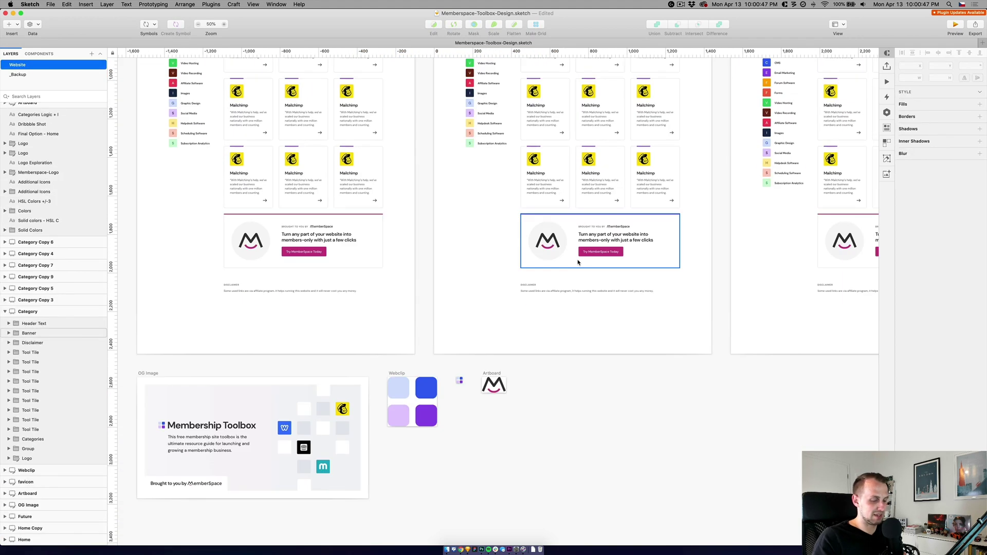
pyautogui.scroll(-5, 578, 262)
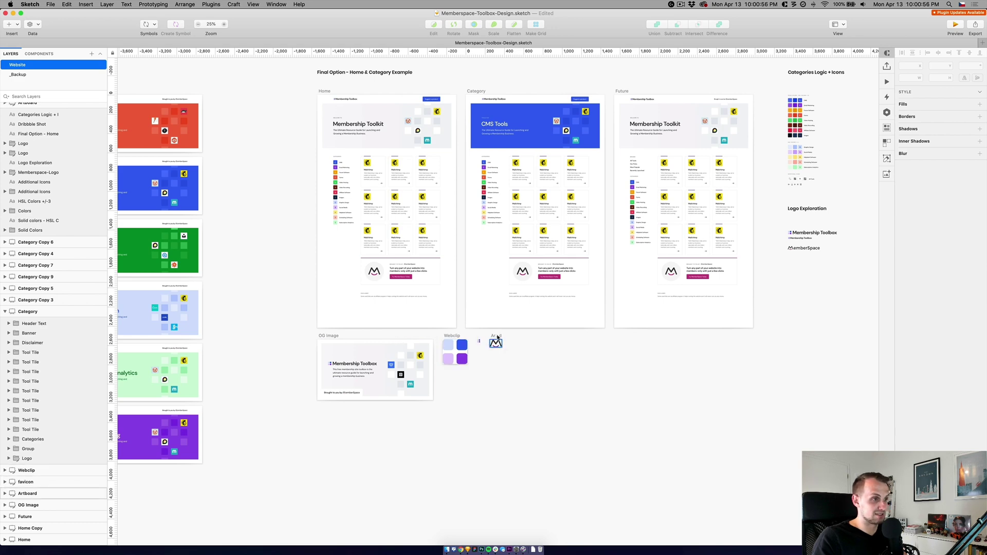
pyautogui.hscroll(15, 646, 348)
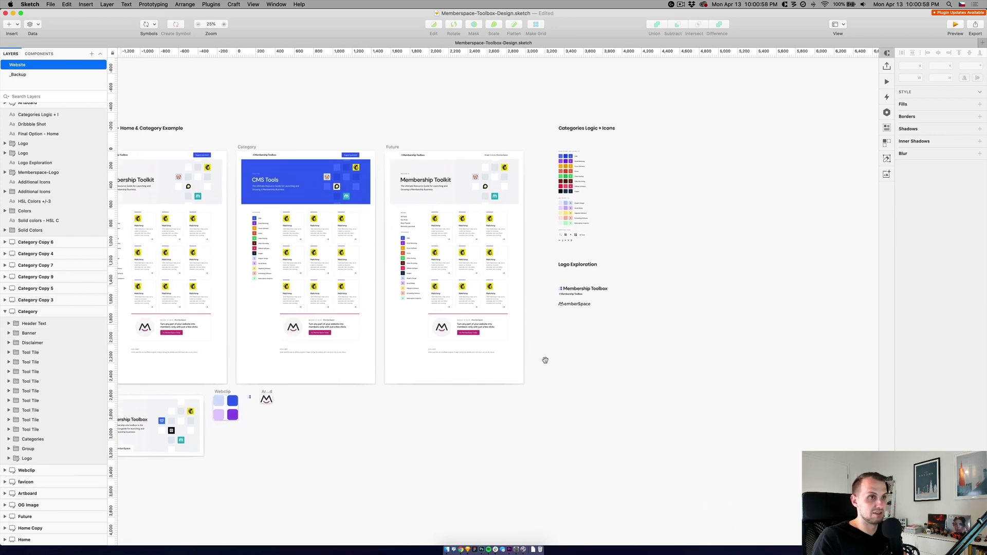
pyautogui.press('super+equal')
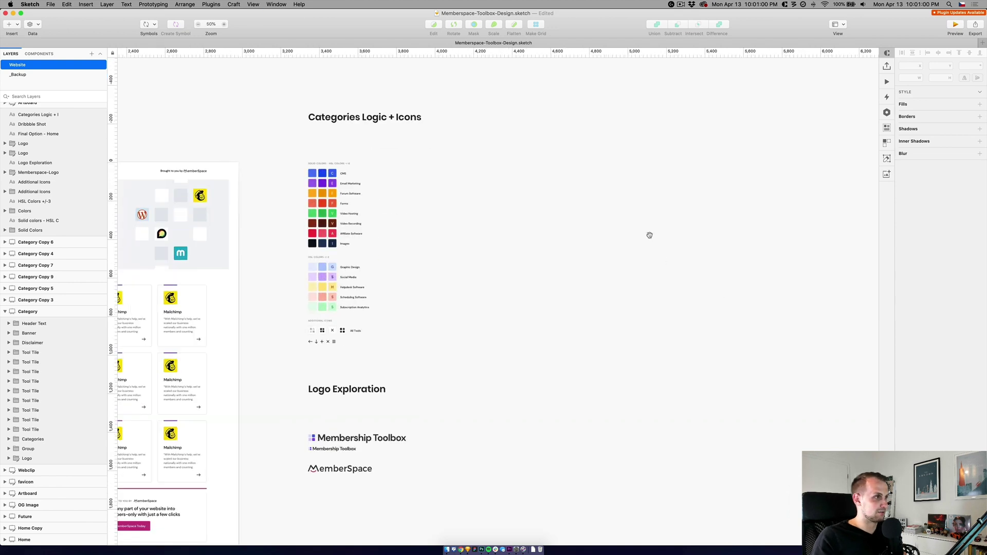
pyautogui.hscroll(-4, 442, 273)
pyautogui.scroll(5, 471, 281)
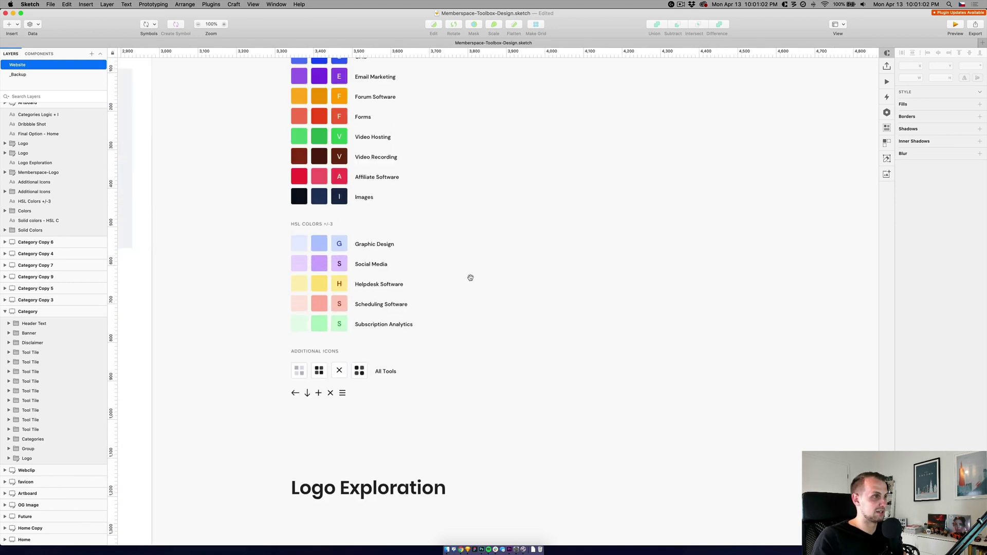
pyautogui.scroll(5, 469, 280)
pyautogui.hscroll(-3, 469, 280)
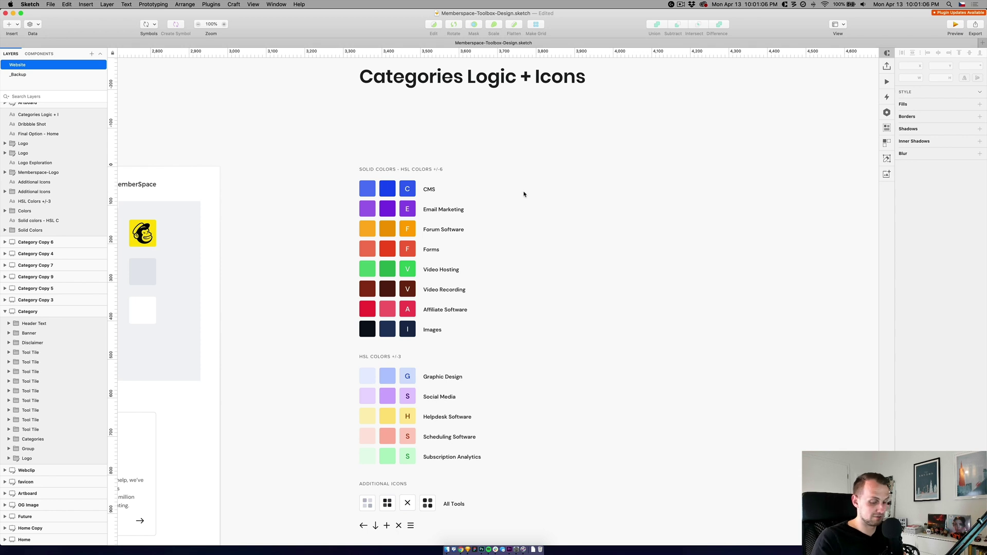
pyautogui.press('super+minus')
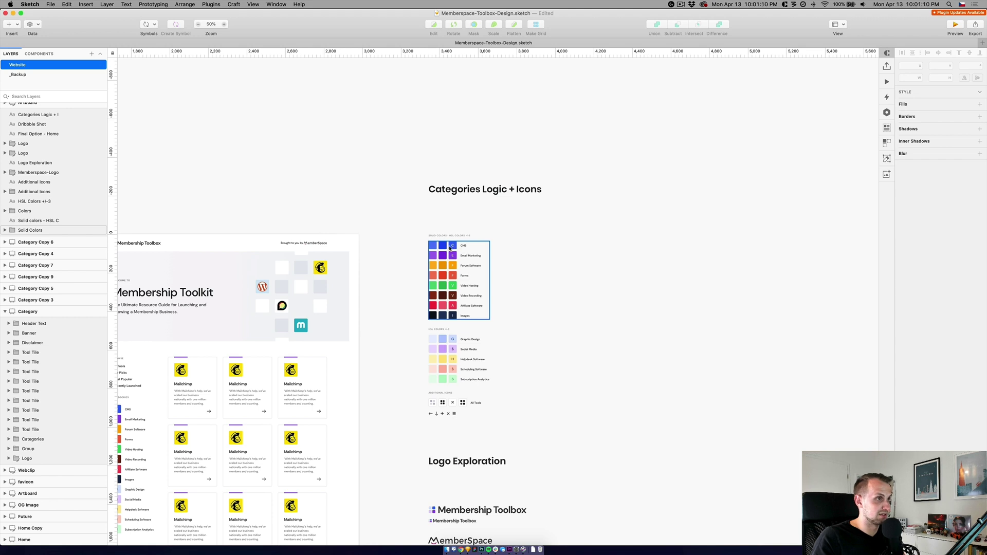
pyautogui.hscroll(-10, 427, 249)
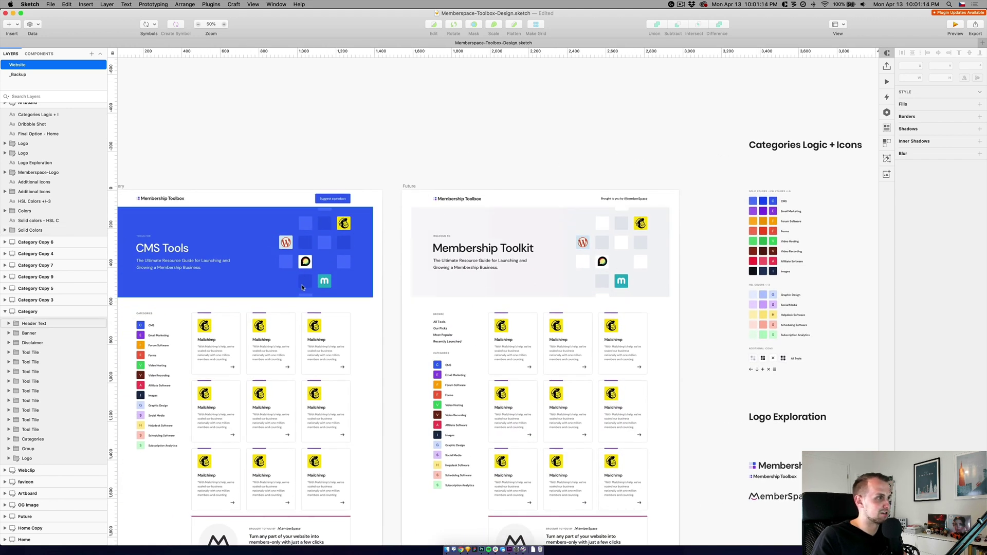
pyautogui.click(272, 287)
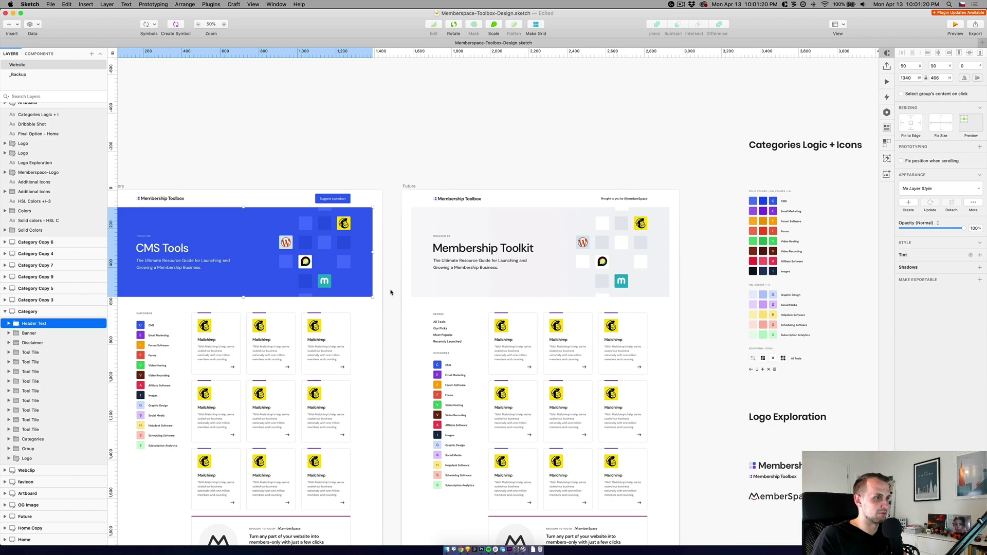
pyautogui.click(700, 277)
pyautogui.moveTo(701, 277); pyautogui.dragTo(556, 283)
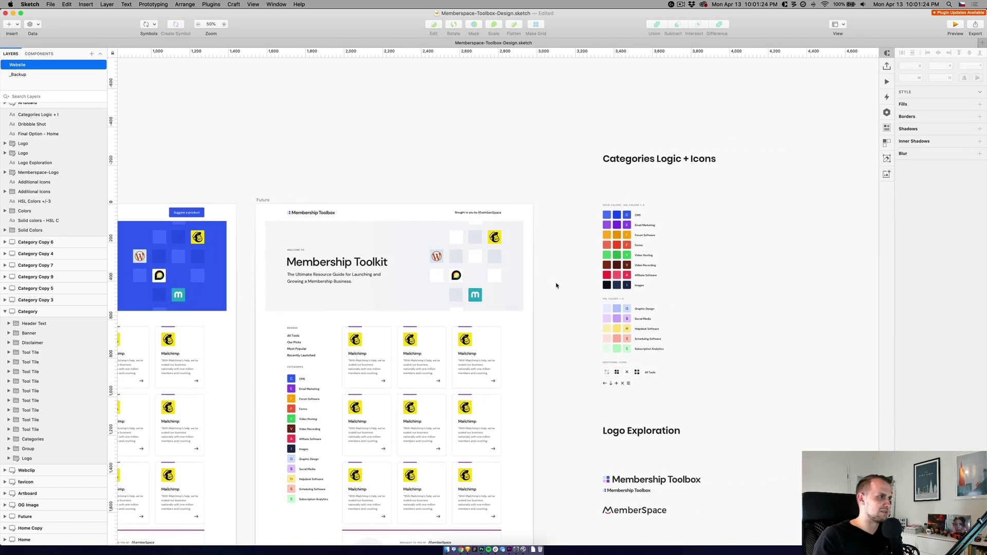
pyautogui.moveTo(580, 260); pyautogui.dragTo(467, 297)
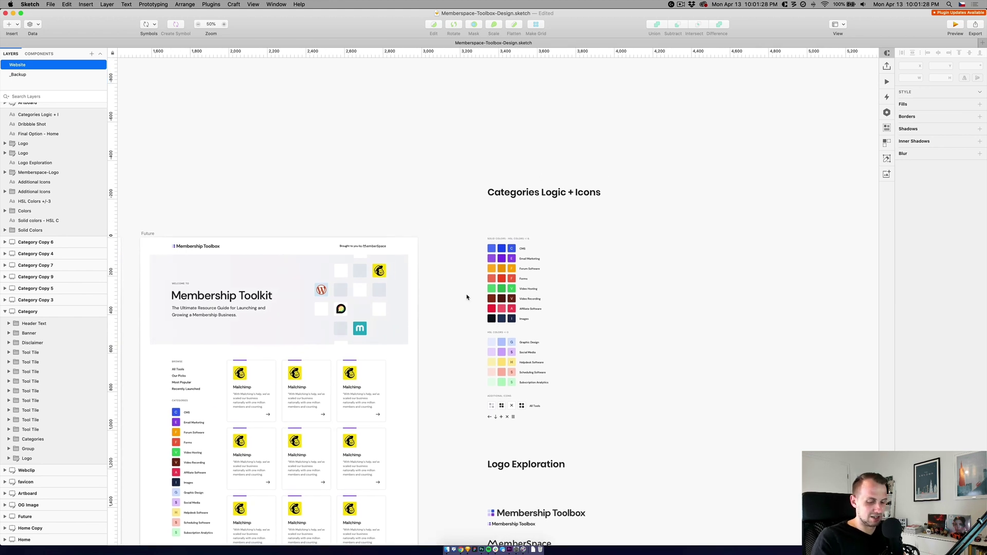
pyautogui.press('super+0')
pyautogui.hscroll(2, 473, 208)
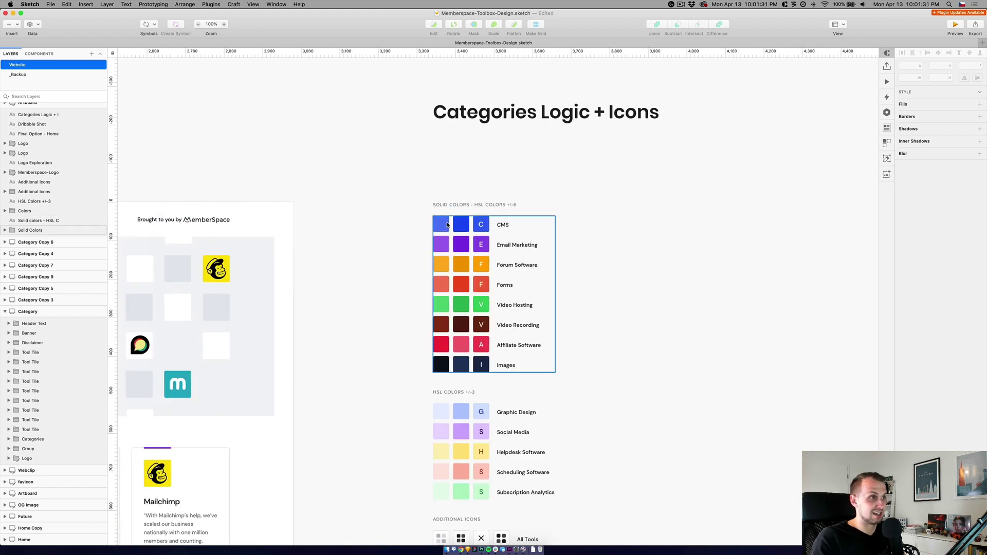
# Step: Show the CMS swatch's fill colour as HSL values and check its lightness
pyautogui.keyDown('super'); pyautogui.click(486, 228); pyautogui.keyUp('super')
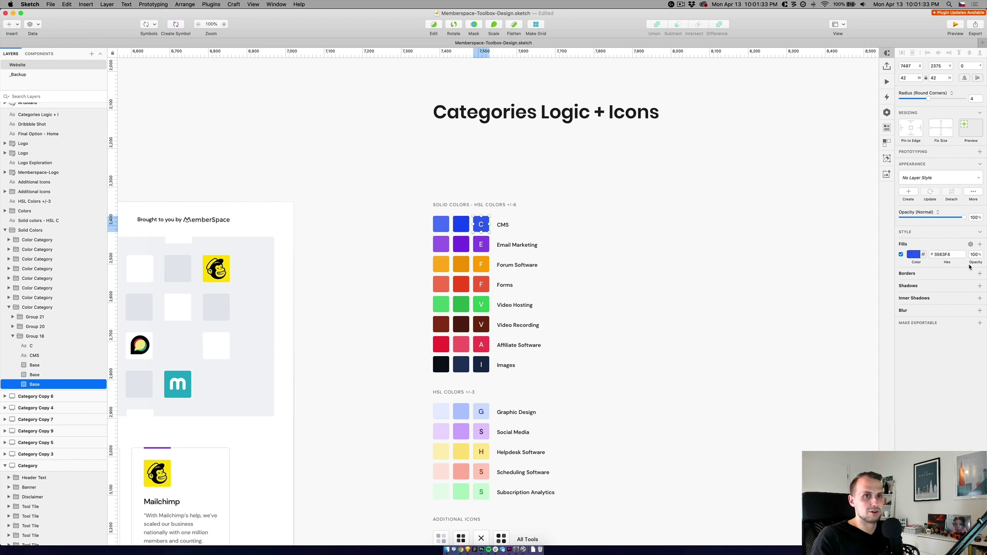
pyautogui.click(913, 255)
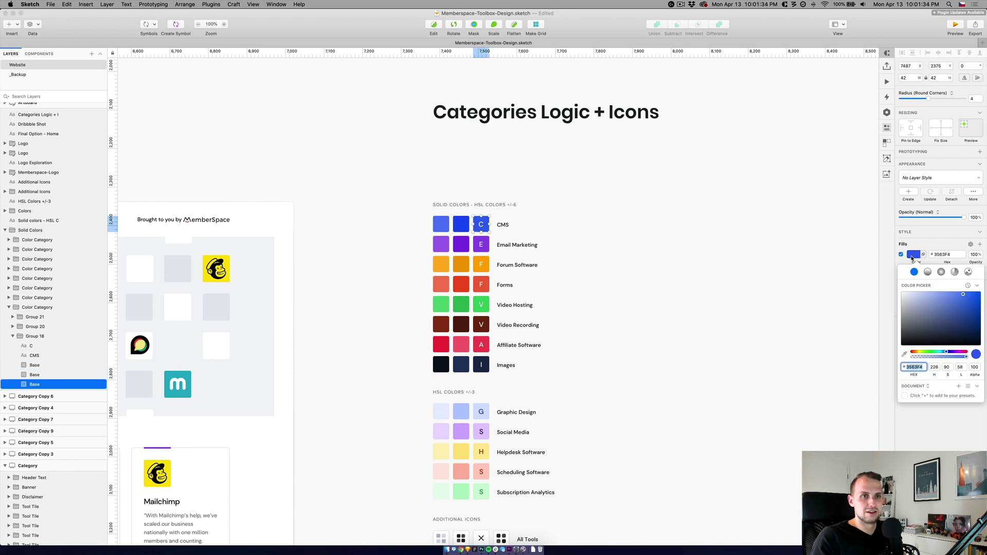
pyautogui.click(924, 376)
pyautogui.click(932, 397)
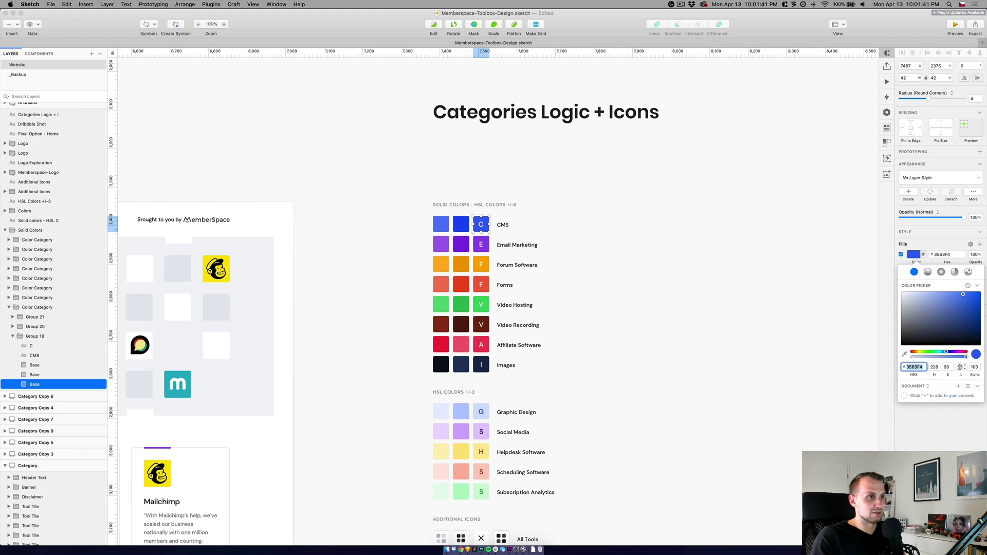
pyautogui.click(960, 367)
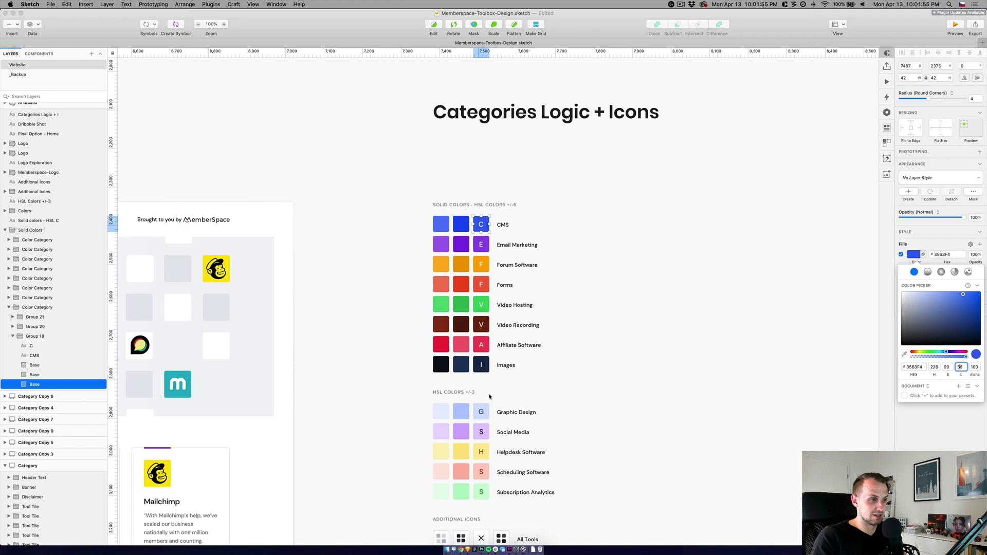
pyautogui.press('Escape')
# Step: Zoom out to 50% to see the whole Membership Toolkit homepage design
pyautogui.scroll(-3, 573, 434)
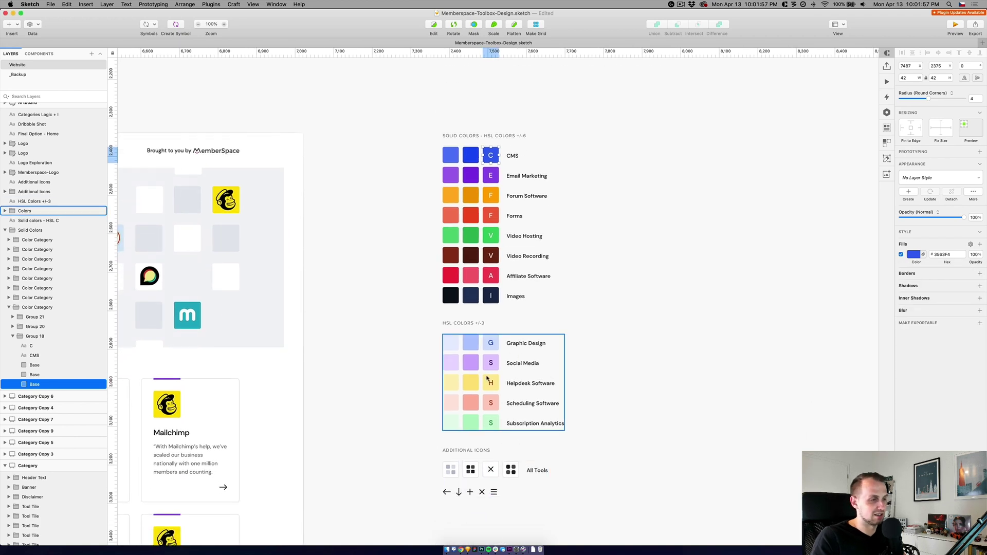
pyautogui.scroll(-5, 399, 318)
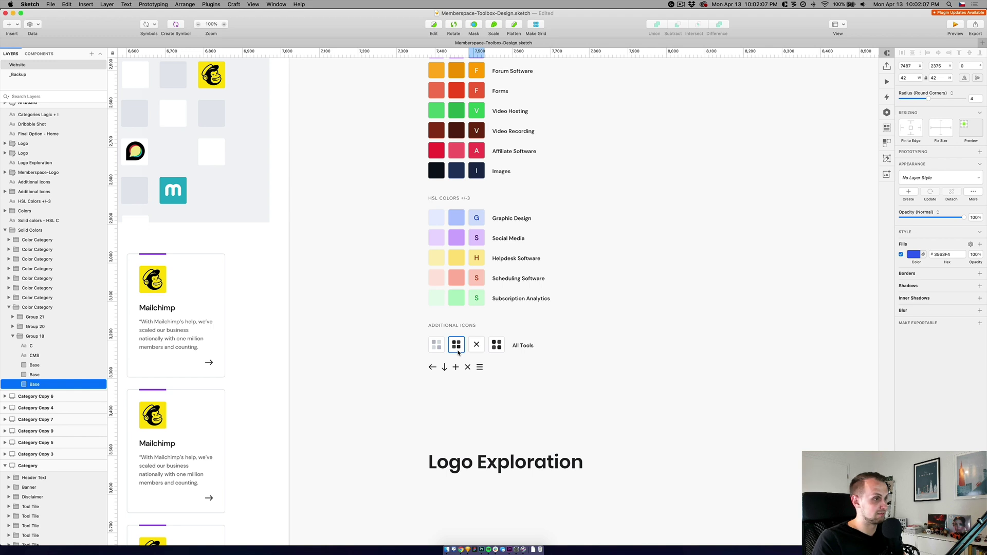
pyautogui.press('super+minus')
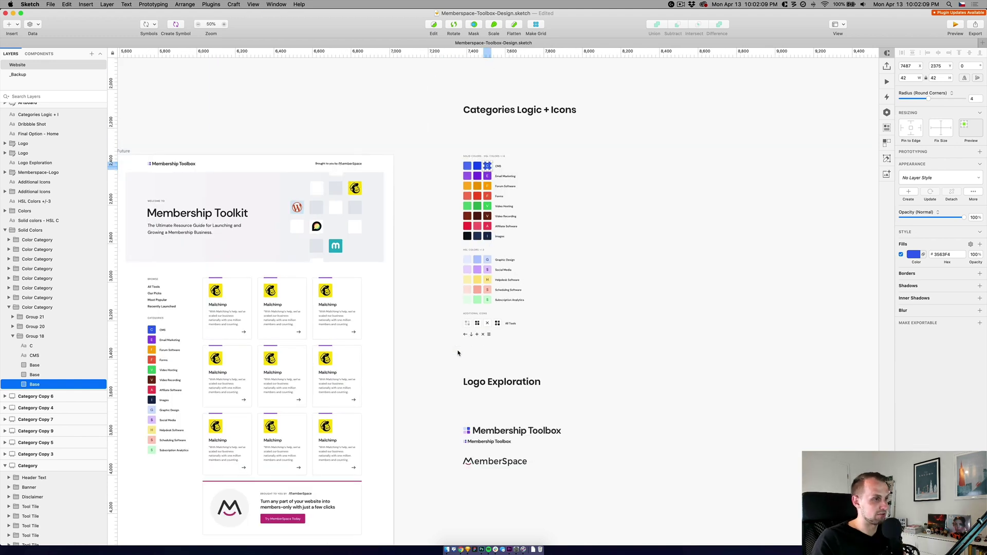
# Step: Zoom out to view every Website artboard, including the colour-coded category pages and final home example
pyautogui.click(423, 327)
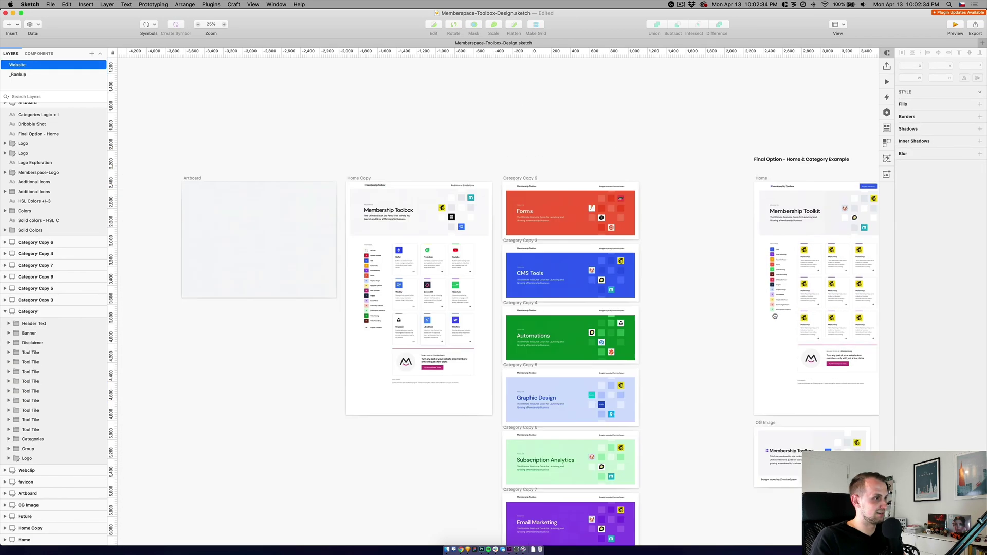
pyautogui.hscroll(-3, 283, 186)
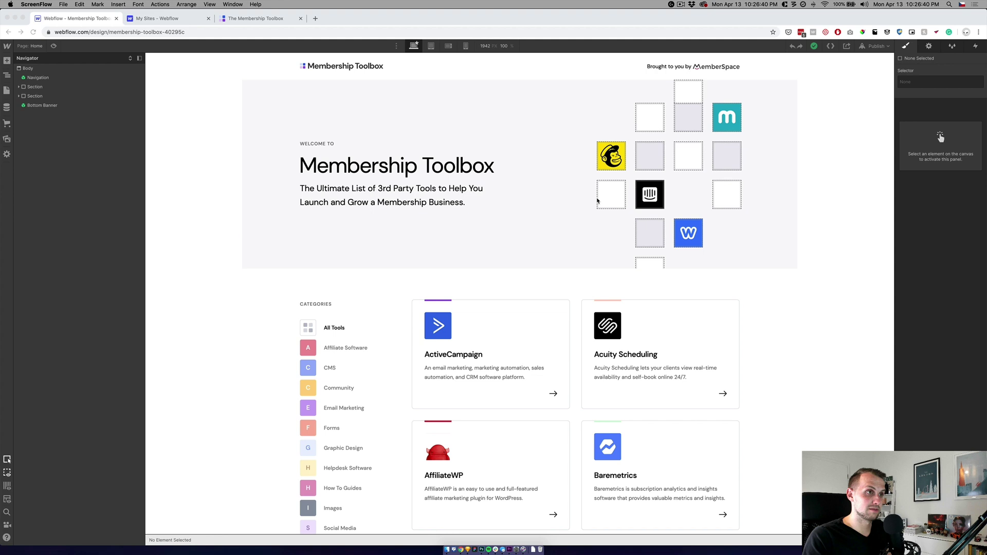
# Step: Select the hero logo tile grid and edit it, showing 70px columns, rows and 30px gaps
pyautogui.click(625, 183)
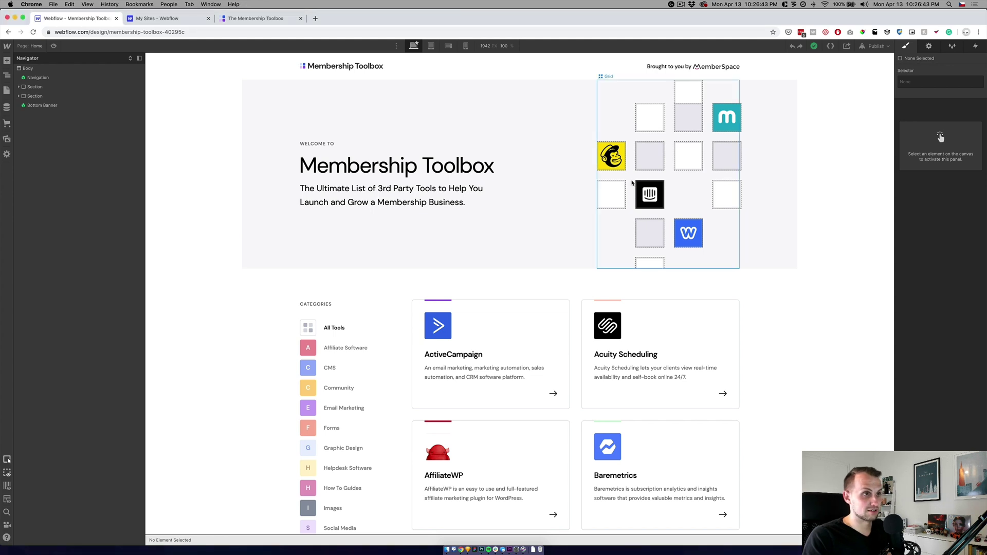
pyautogui.click(657, 147)
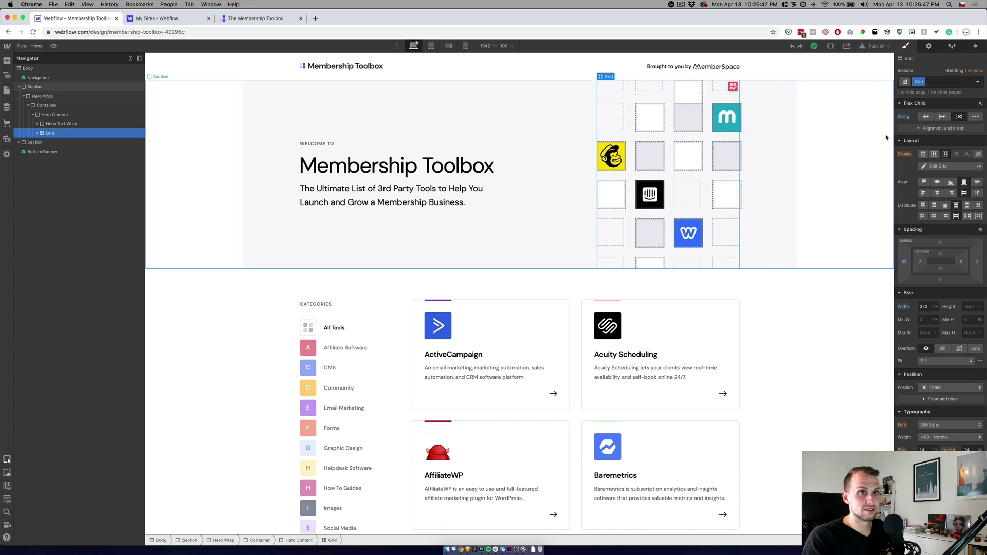
pyautogui.click(939, 167)
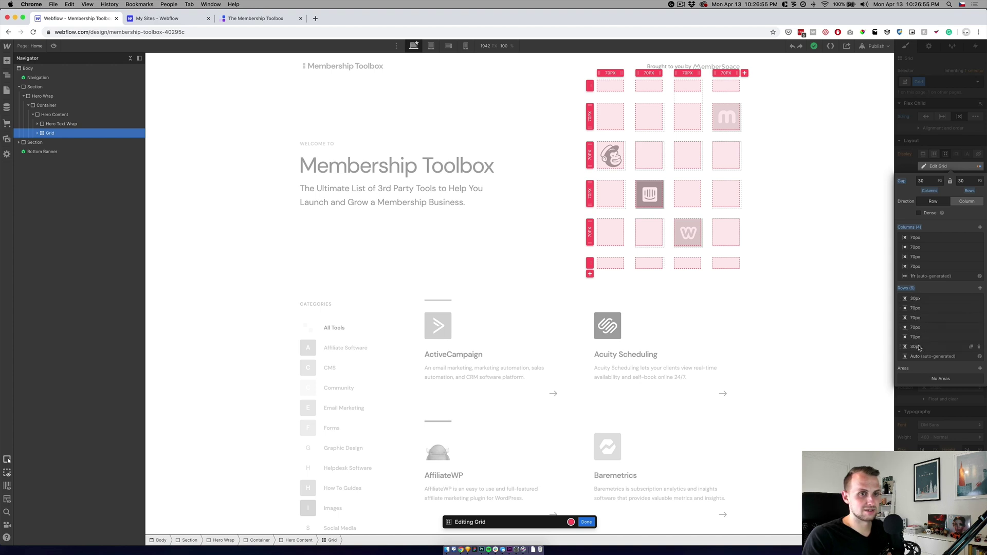
# Step: Exit Editing Grid mode on the hero logo tile grid
pyautogui.press('Escape')
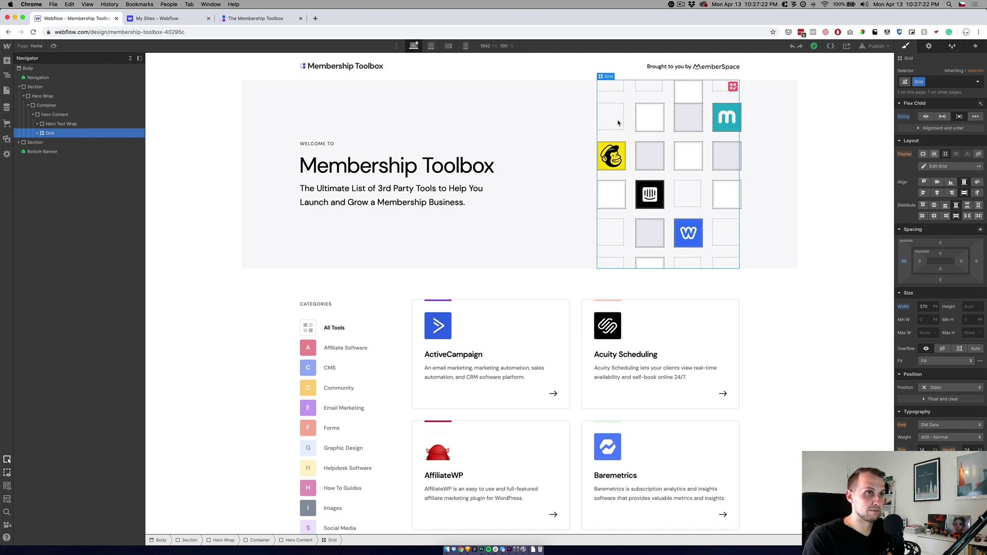
# Step: Turn off Show Empty Elements, preview the page, then select the Mailchimp Brick tile
pyautogui.click(7, 473)
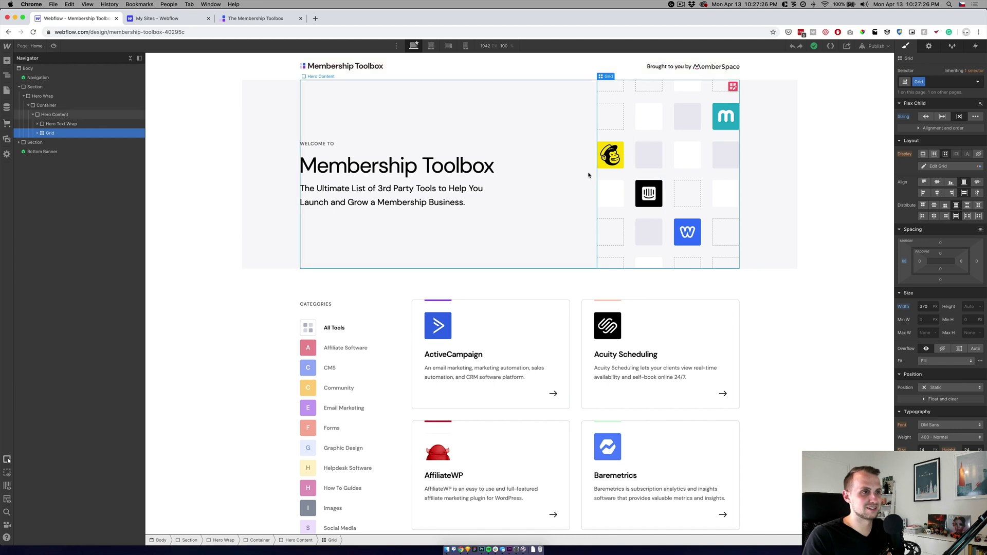
pyautogui.click(54, 47)
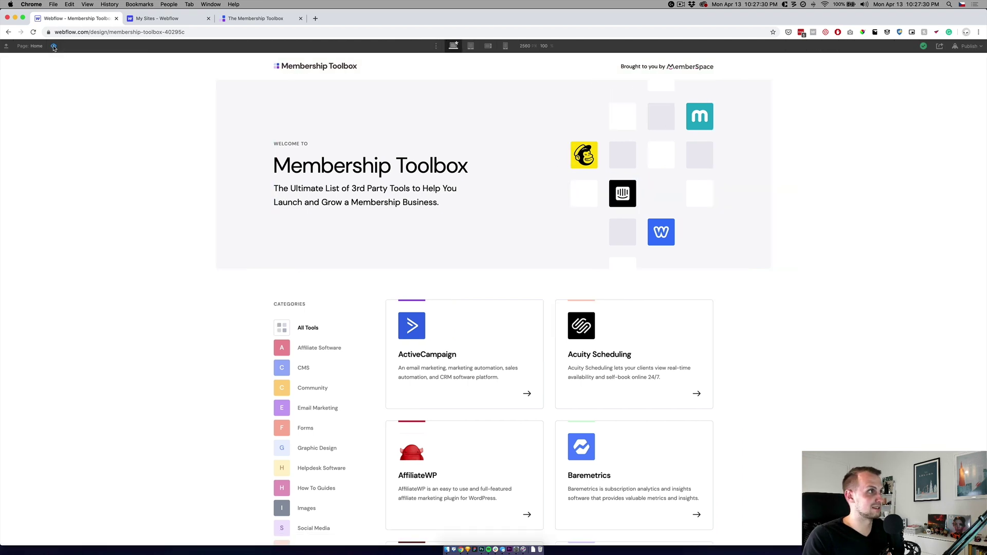
pyautogui.press('super+shift+p')
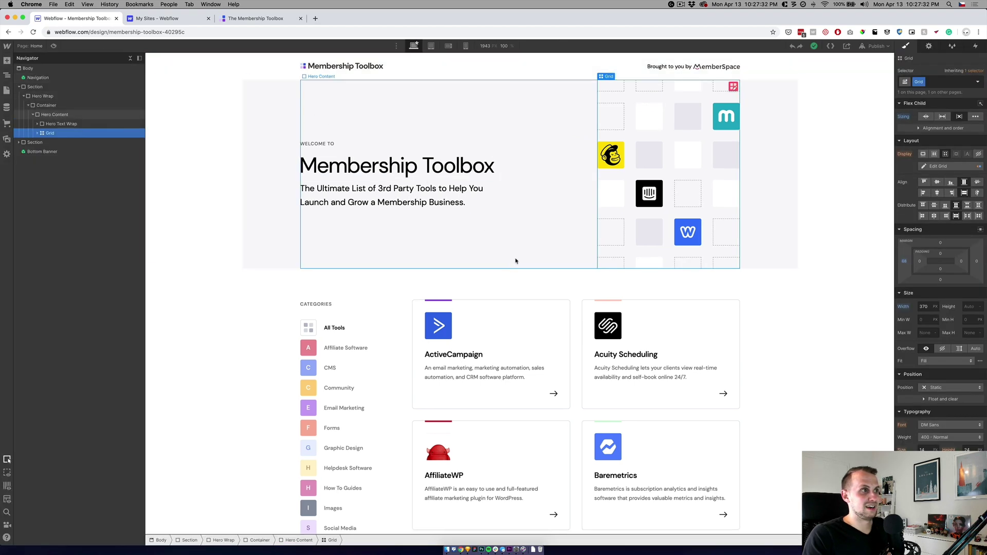
pyautogui.click(615, 159)
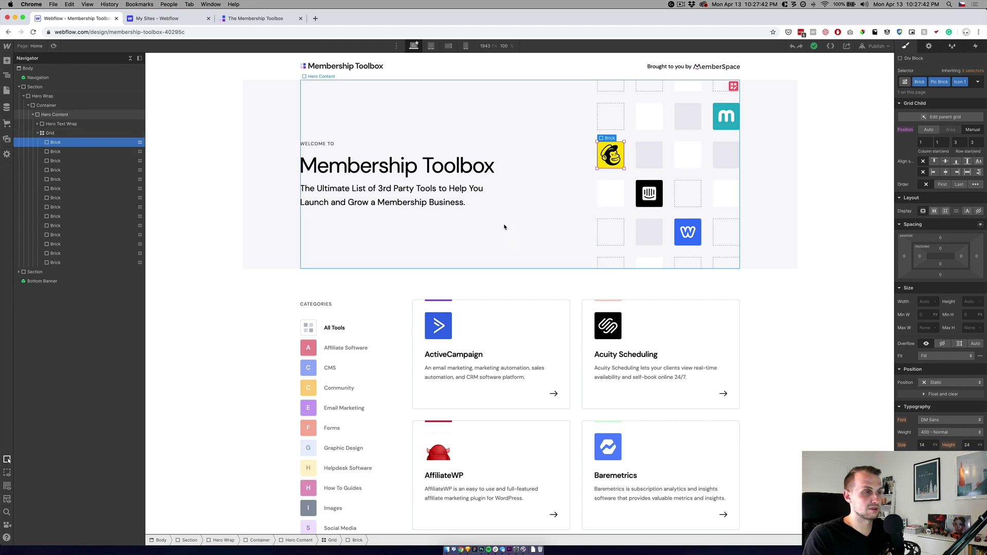
# Step: Open the Categories Template page and preview it with the CMS item's blue design
pyautogui.click(286, 282)
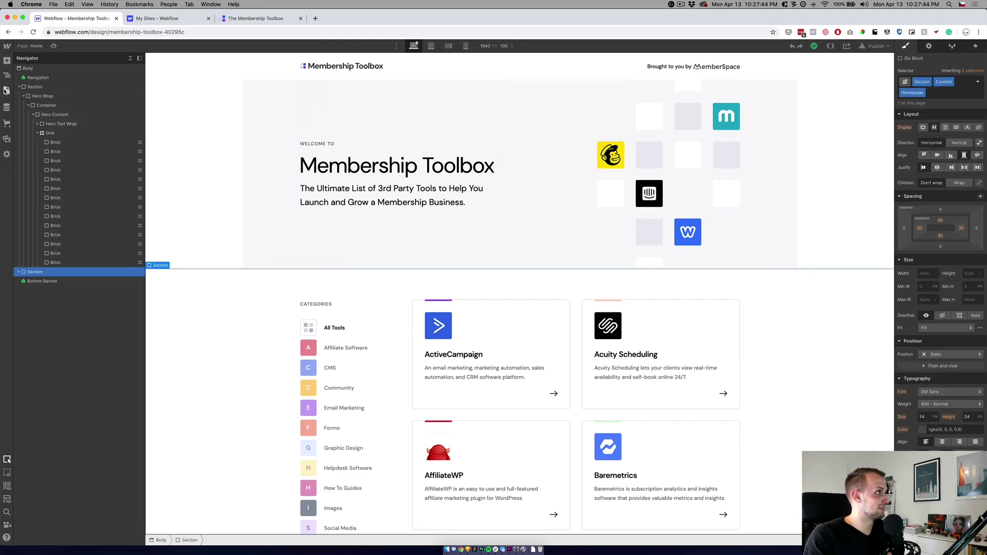
pyautogui.click(6, 90)
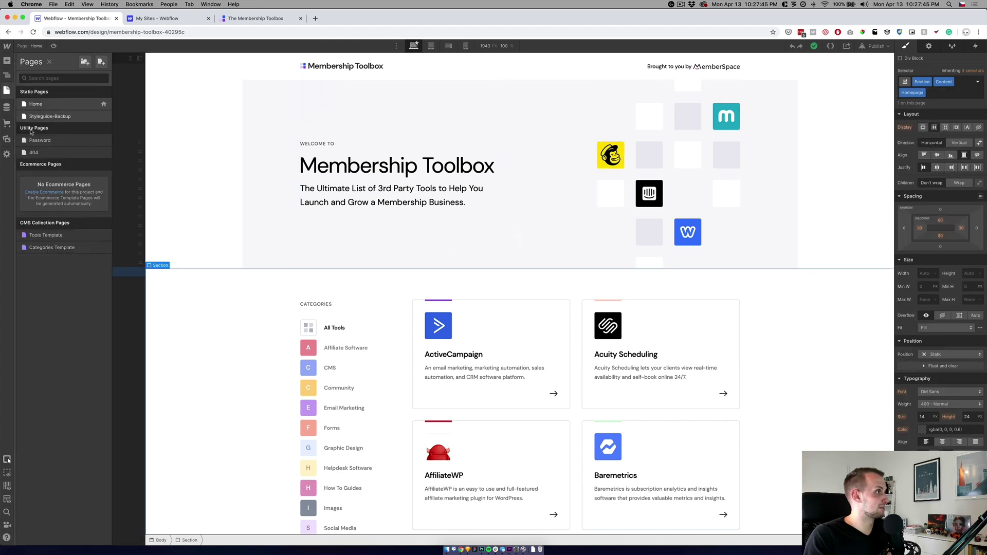
pyautogui.click(51, 248)
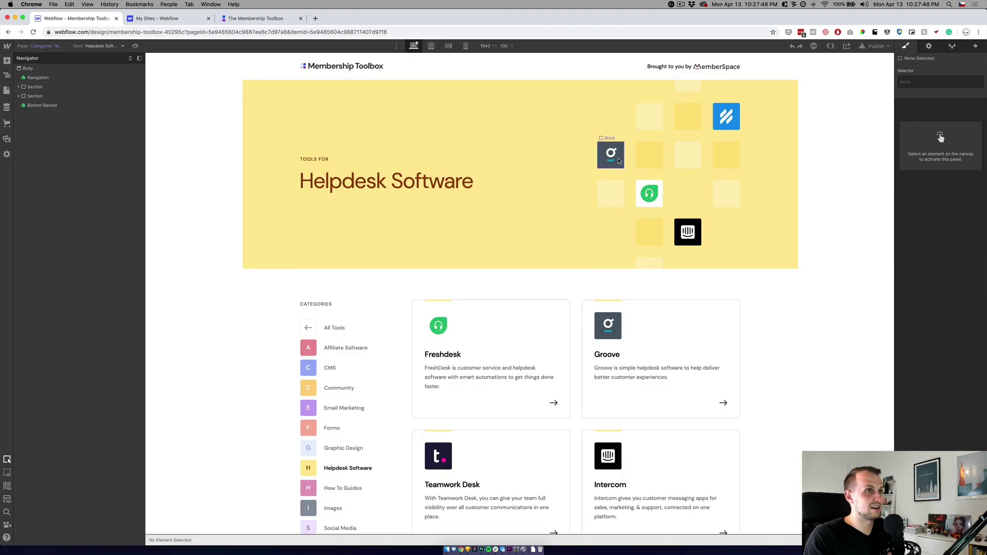
pyautogui.click(98, 46)
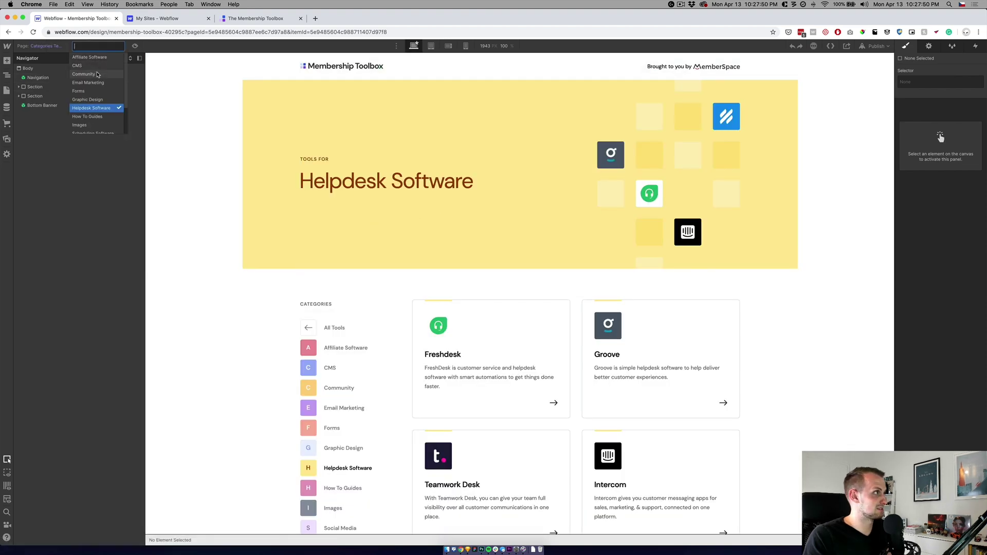
pyautogui.click(92, 69)
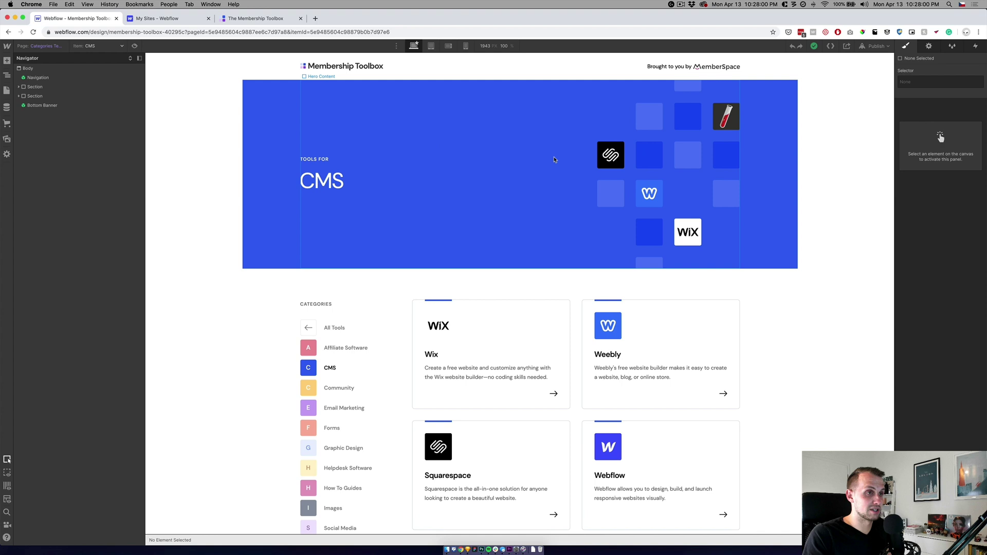
pyautogui.scroll(-3, 551, 308)
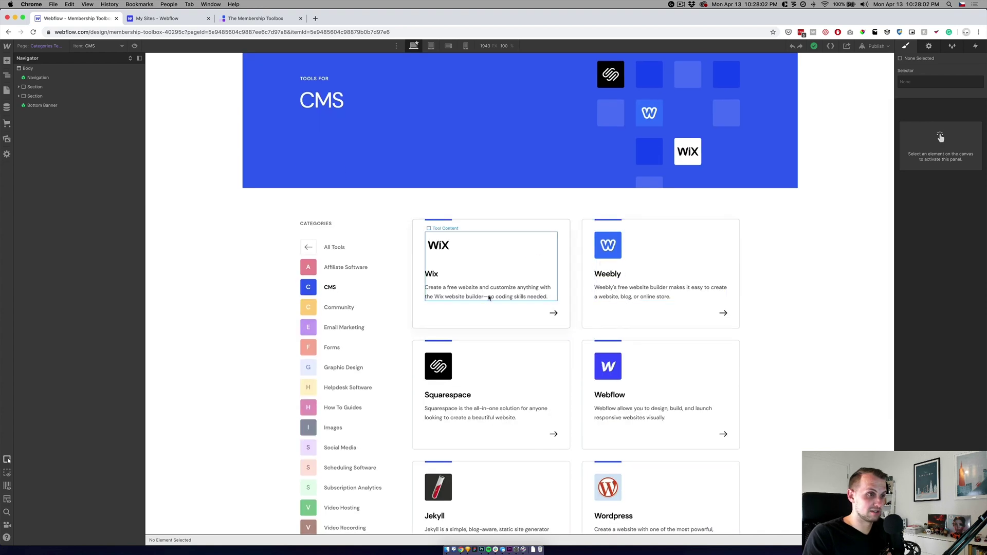
pyautogui.scroll(3, 624, 451)
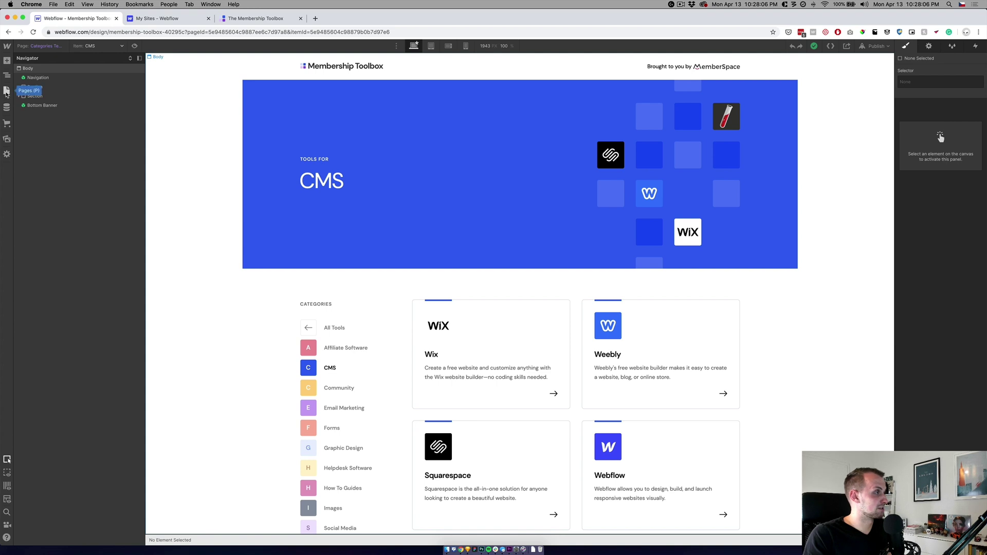
# Step: Browse the Tools and Categories CMS collections and open the Circle tool's entry
pyautogui.click(7, 108)
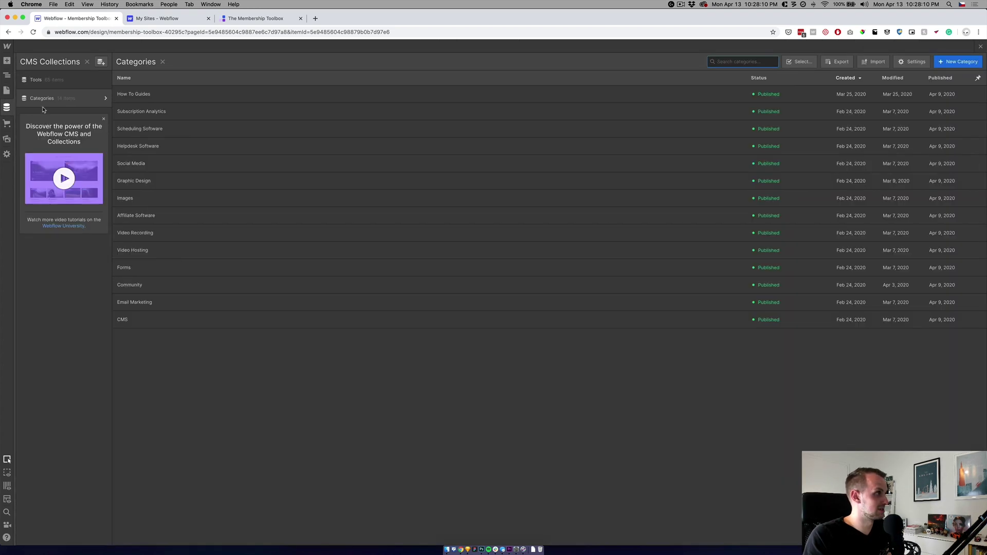
pyautogui.click(50, 84)
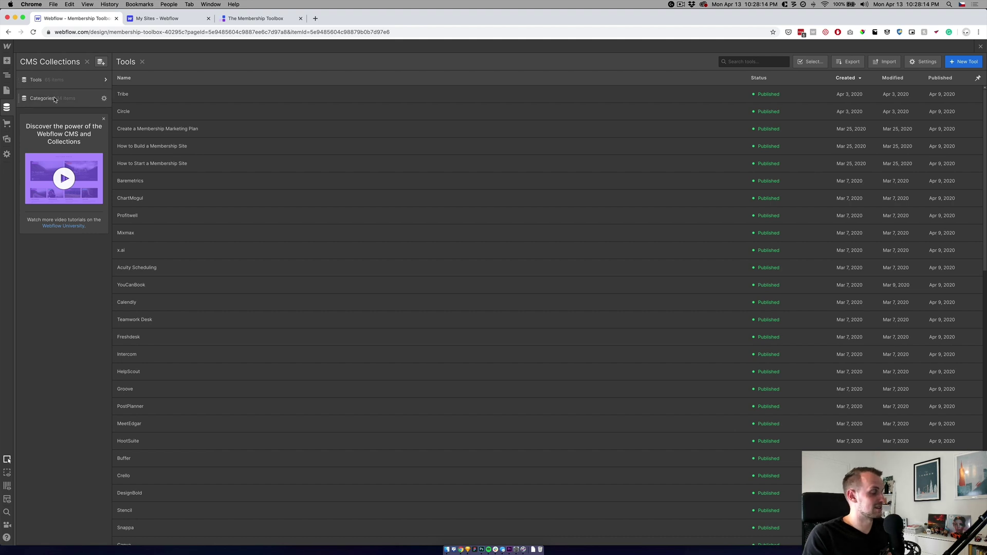
pyautogui.click(55, 98)
pyautogui.click(67, 81)
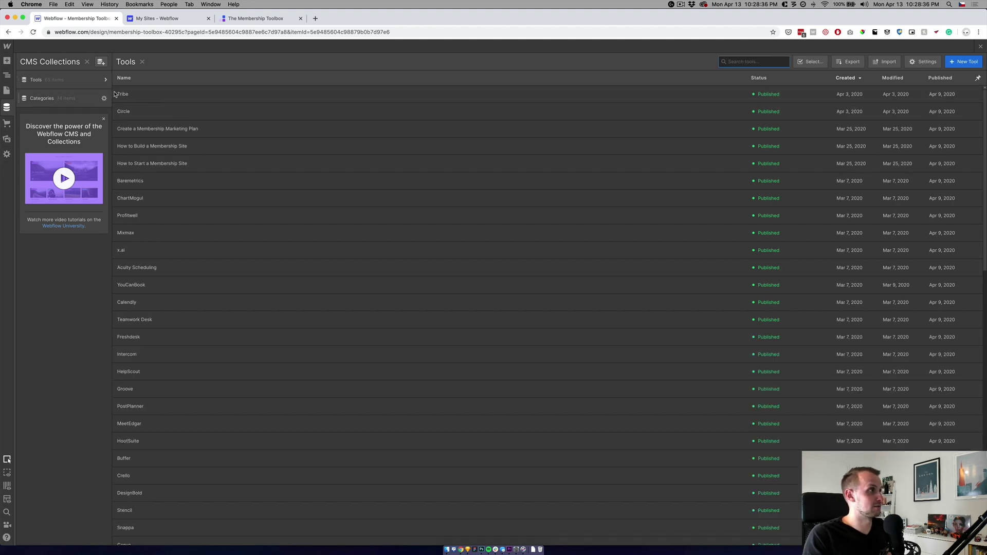
pyautogui.click(137, 112)
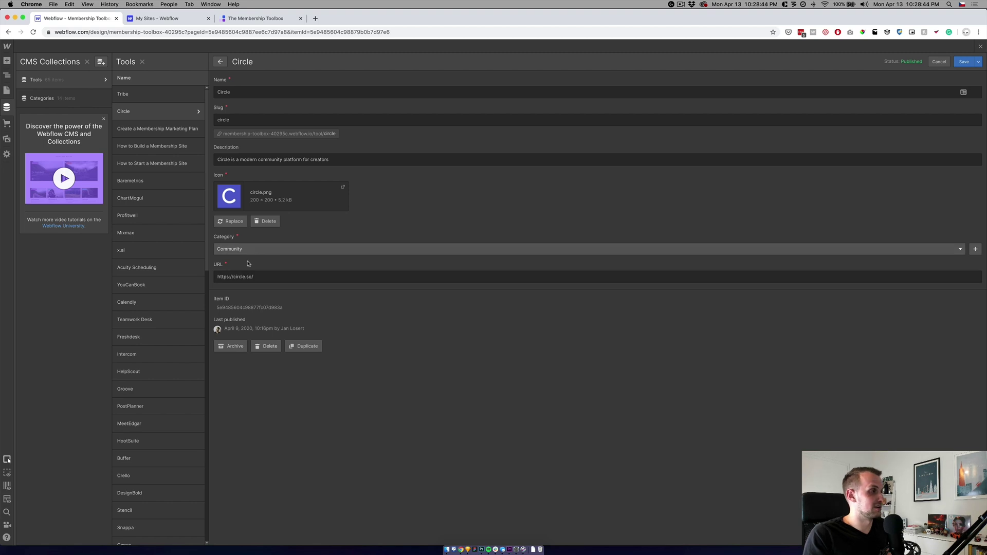
pyautogui.click(68, 98)
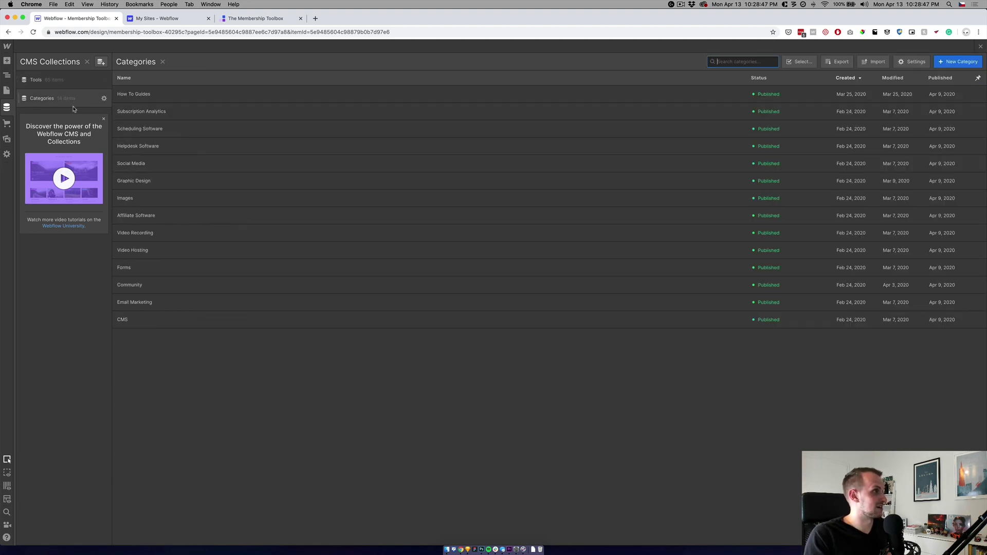
# Step: Compare the Scheduling Software category entry with the live site, then open the Categories Template page
pyautogui.click(149, 130)
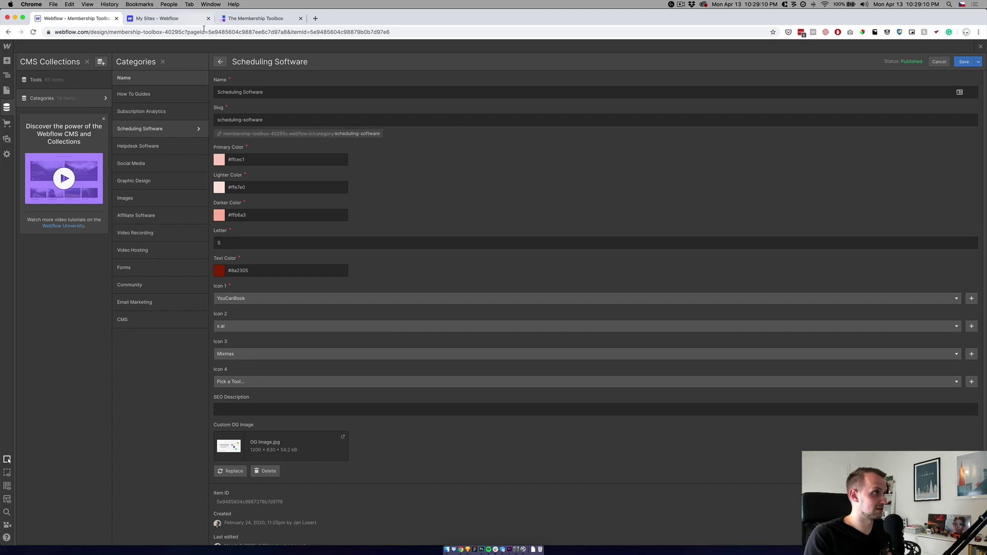
pyautogui.click(252, 19)
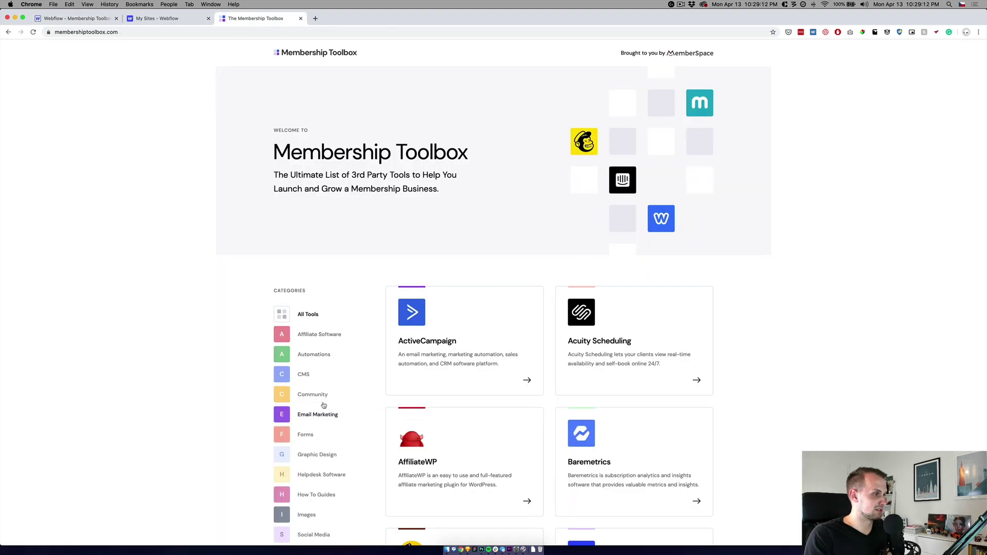
pyautogui.click(93, 19)
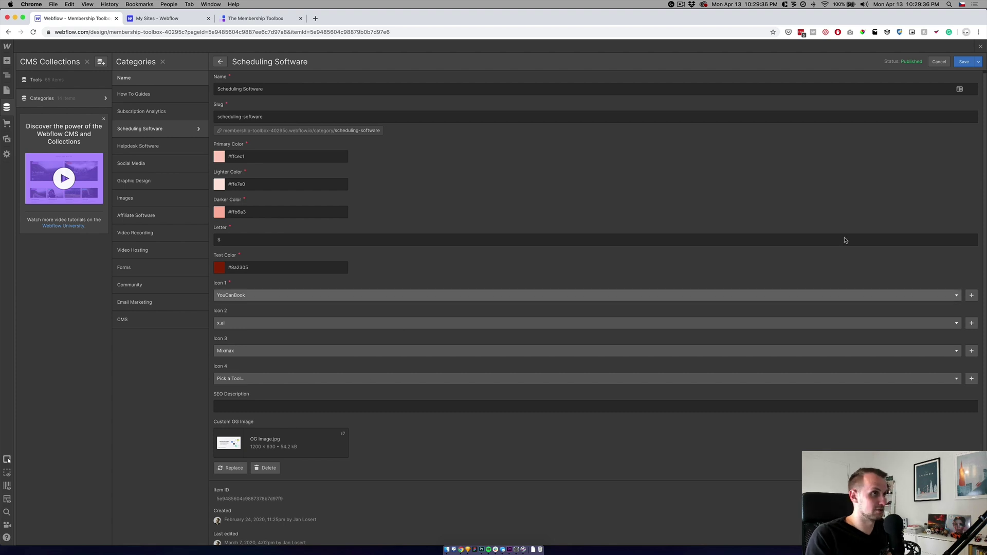
pyautogui.click(981, 46)
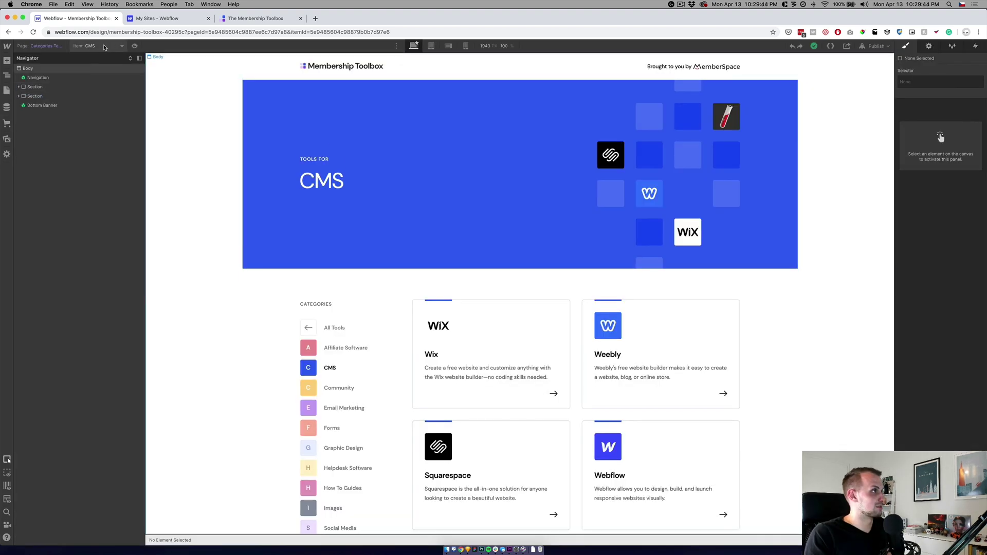
# Step: Preview the category template with Email Marketing, then Helpdesk Software, then the dark-navy Images category
pyautogui.click(103, 46)
pyautogui.click(94, 83)
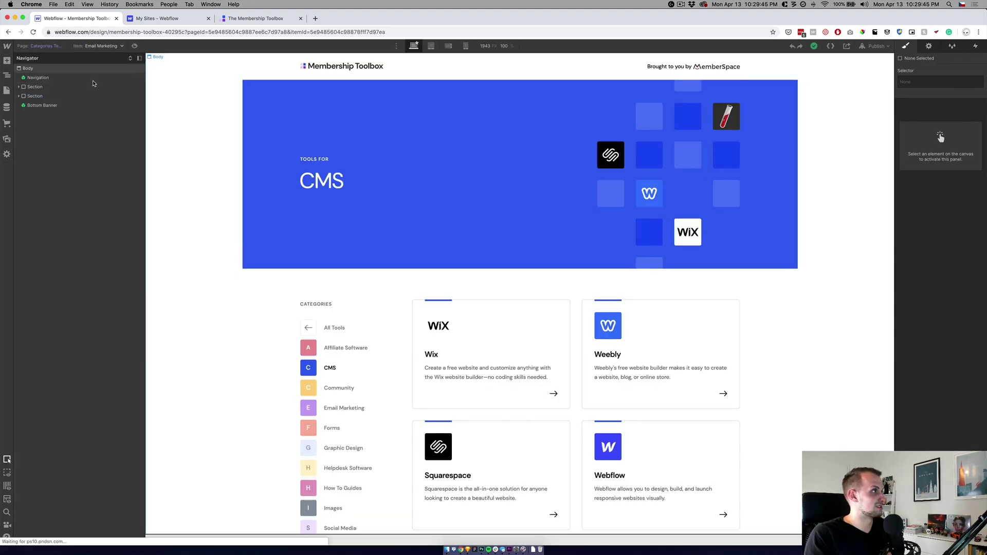
pyautogui.click(107, 45)
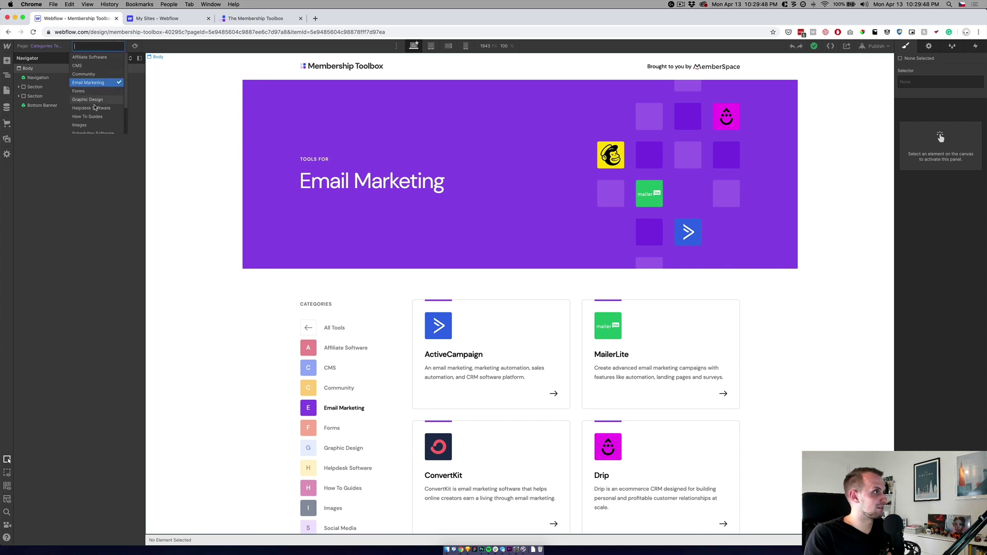
pyautogui.click(91, 113)
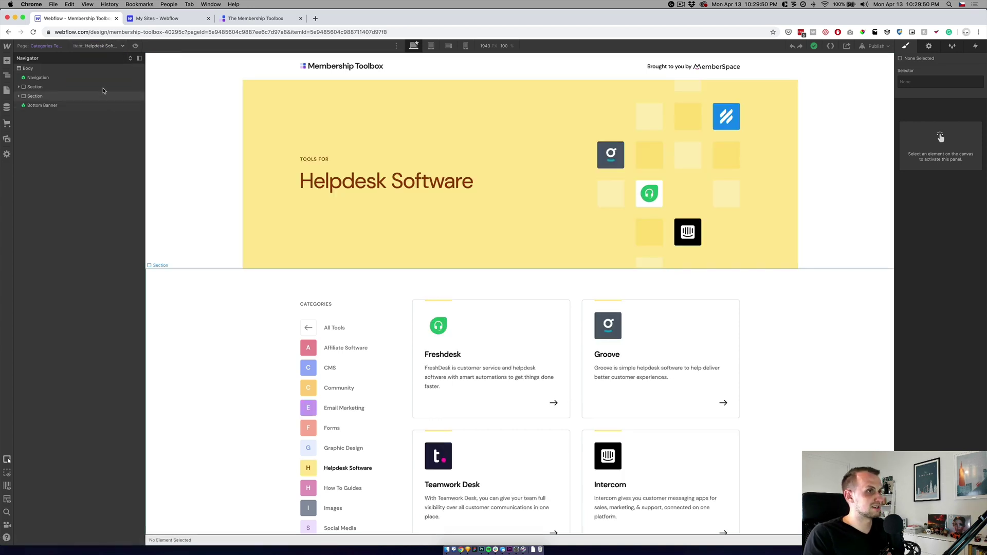
pyautogui.click(103, 46)
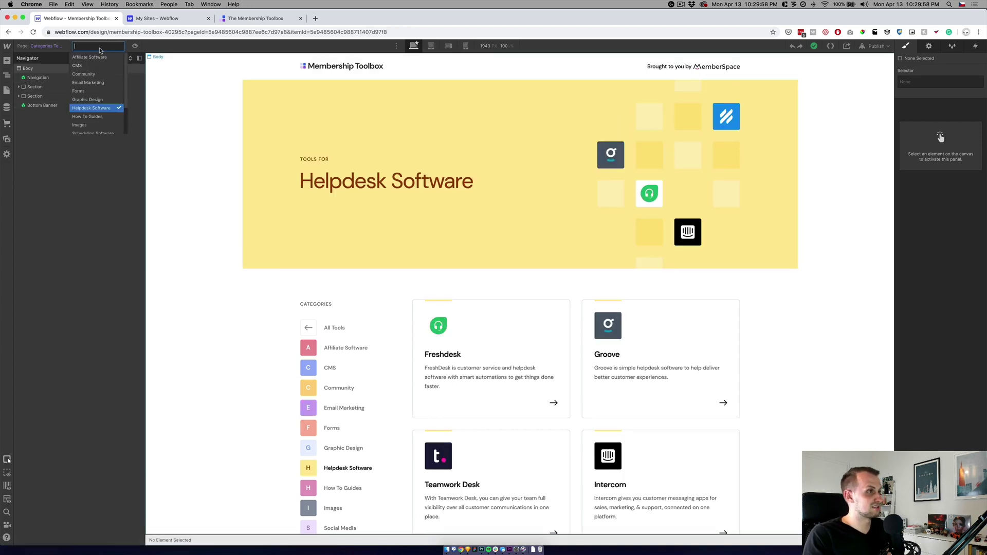
pyautogui.click(93, 125)
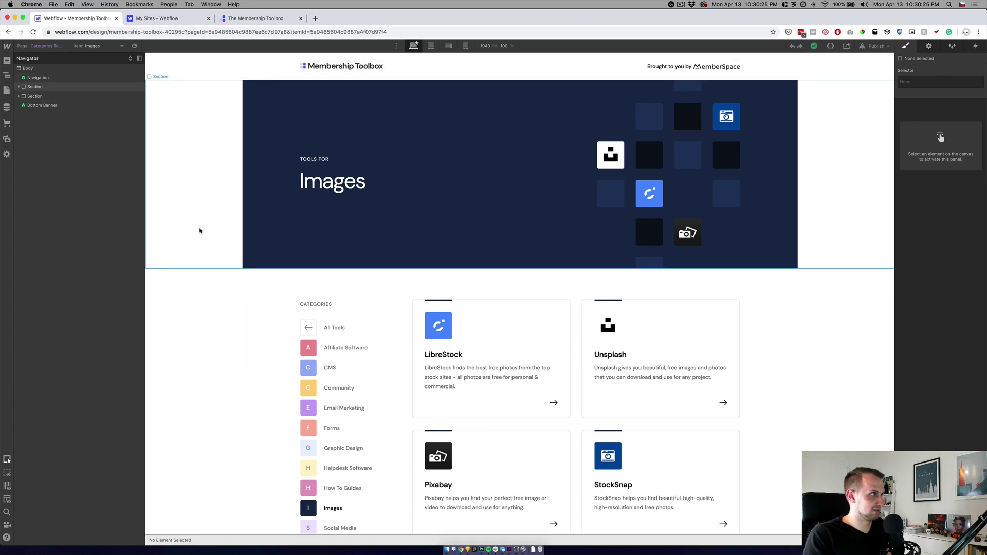
pyautogui.scroll(-5, 339, 221)
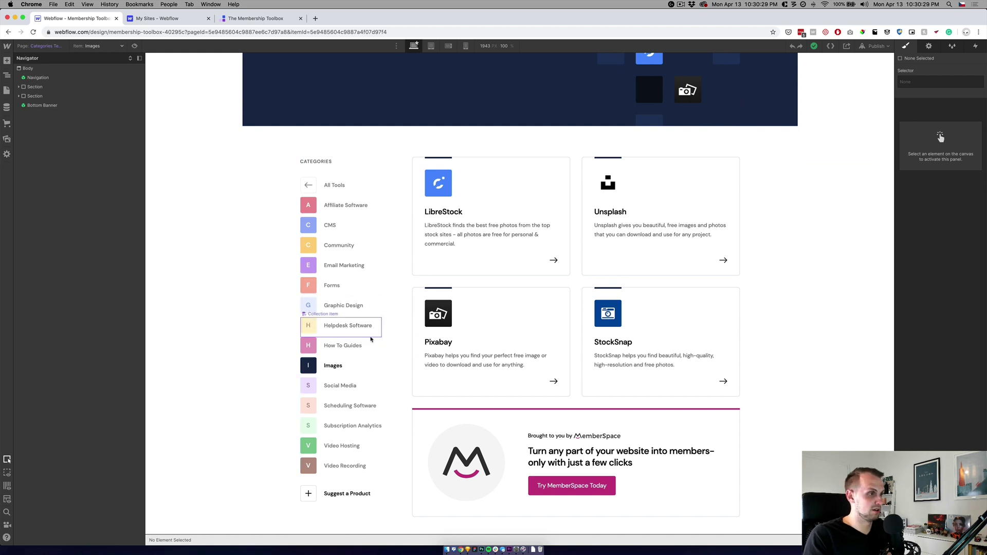
pyautogui.scroll(-1, 371, 340)
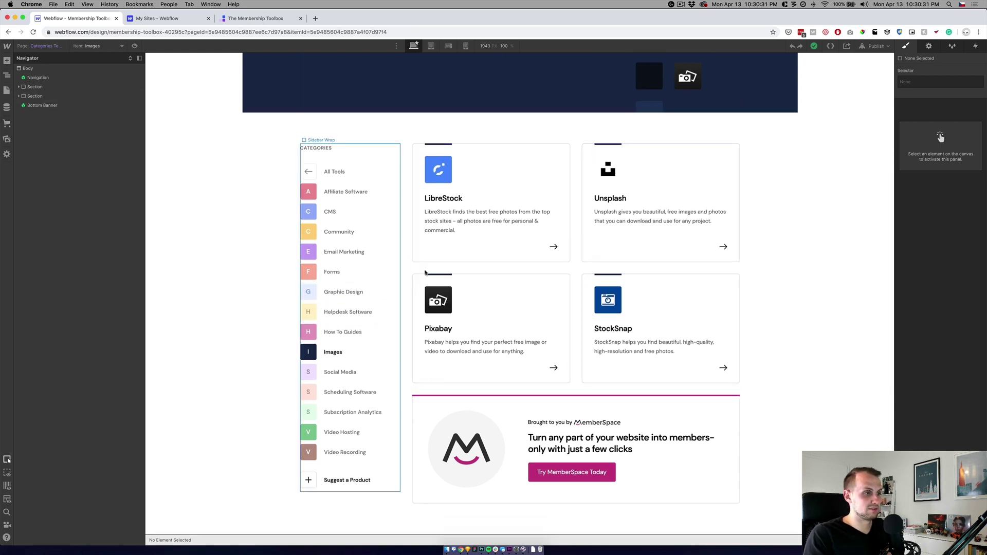
pyautogui.scroll(5, 364, 440)
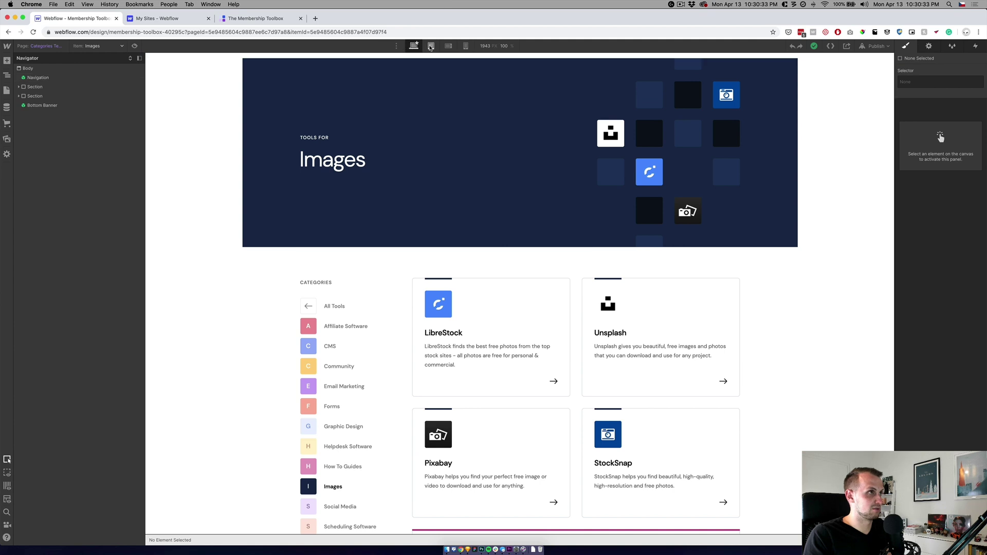
# Step: Preview the Images page at 768 px tablet width, expanding and collapsing the categories list
pyautogui.click(431, 47)
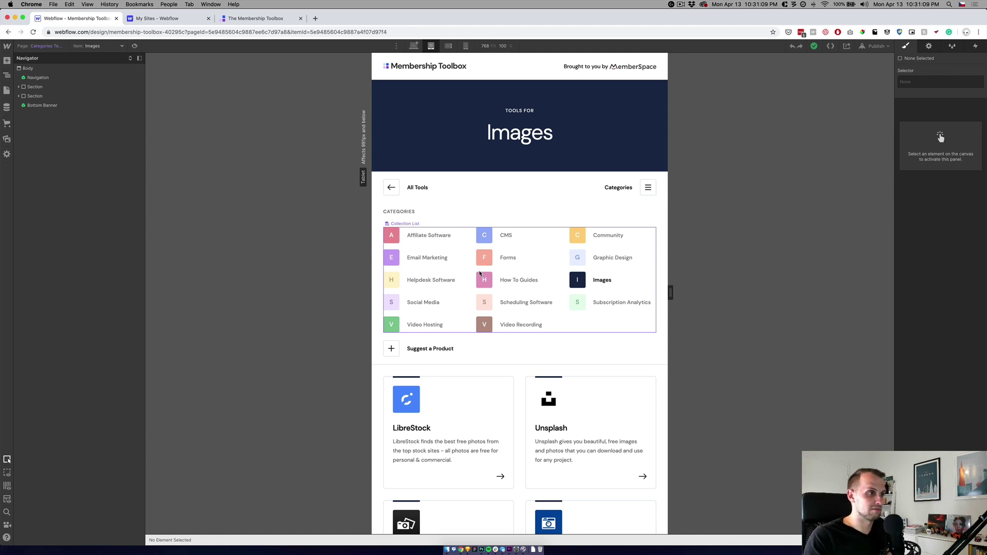
pyautogui.click(136, 46)
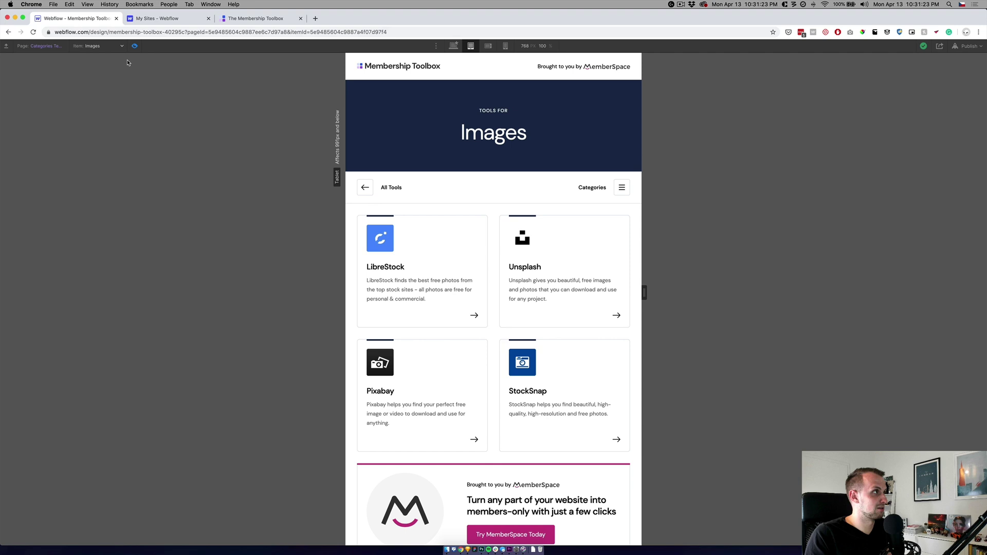
pyautogui.click(622, 189)
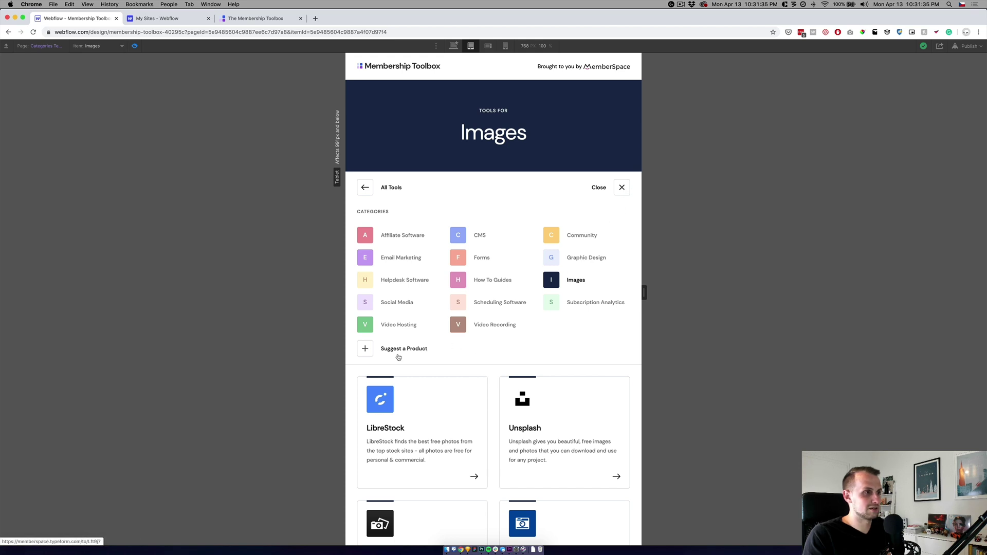
pyautogui.click(622, 187)
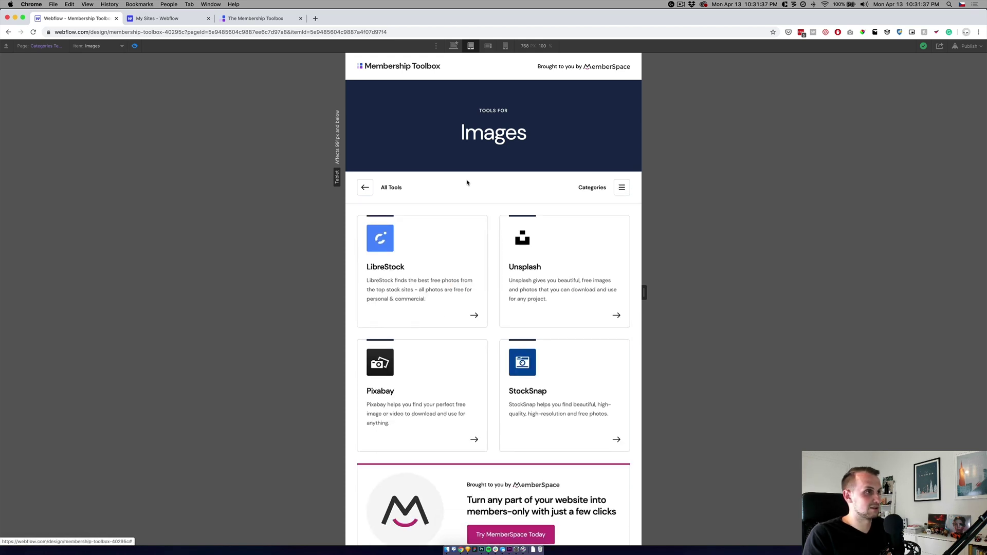
# Step: View the Images page at 568 px and 320 px phone widths, then switch back to desktop
pyautogui.click(487, 47)
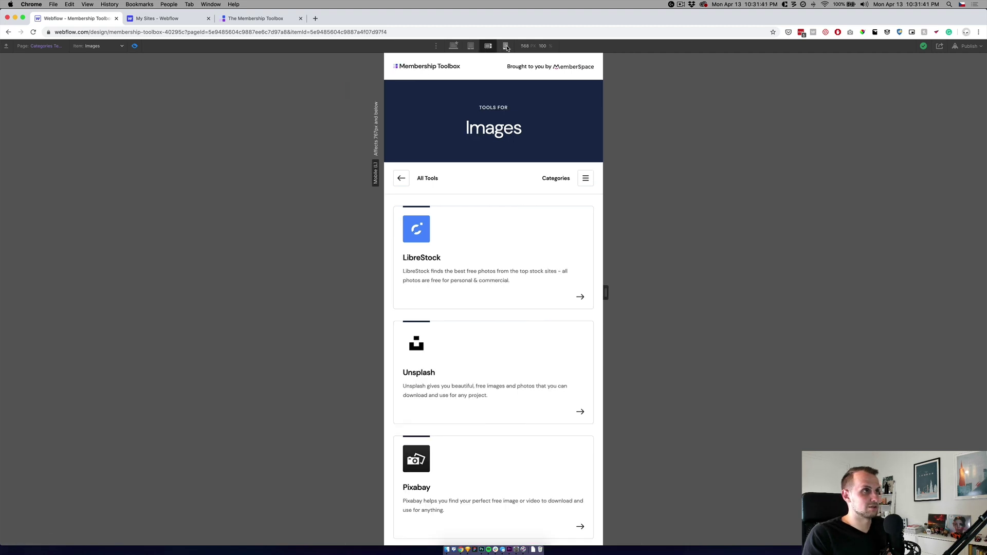
pyautogui.click(506, 46)
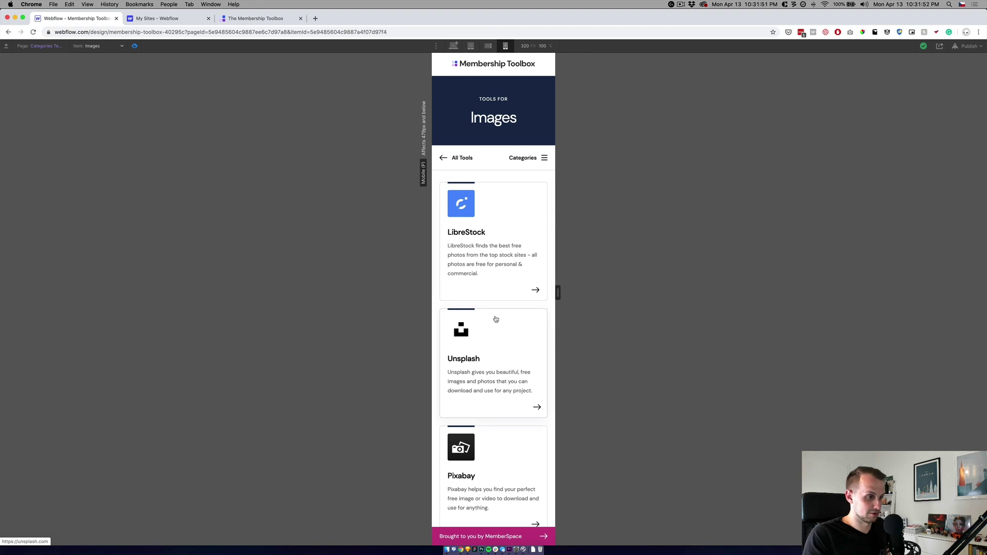
pyautogui.scroll(-3, 496, 320)
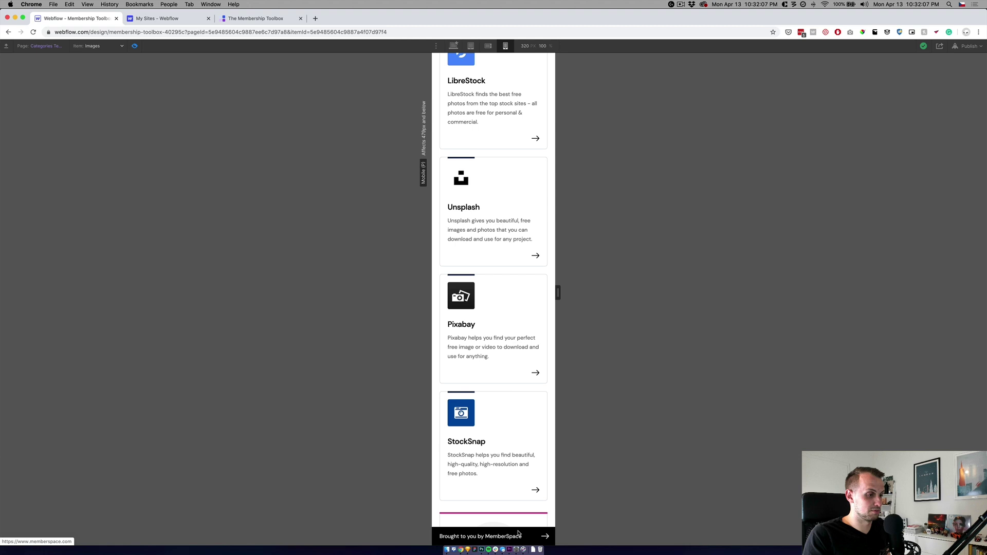
pyautogui.scroll(5, 507, 473)
pyautogui.click(454, 46)
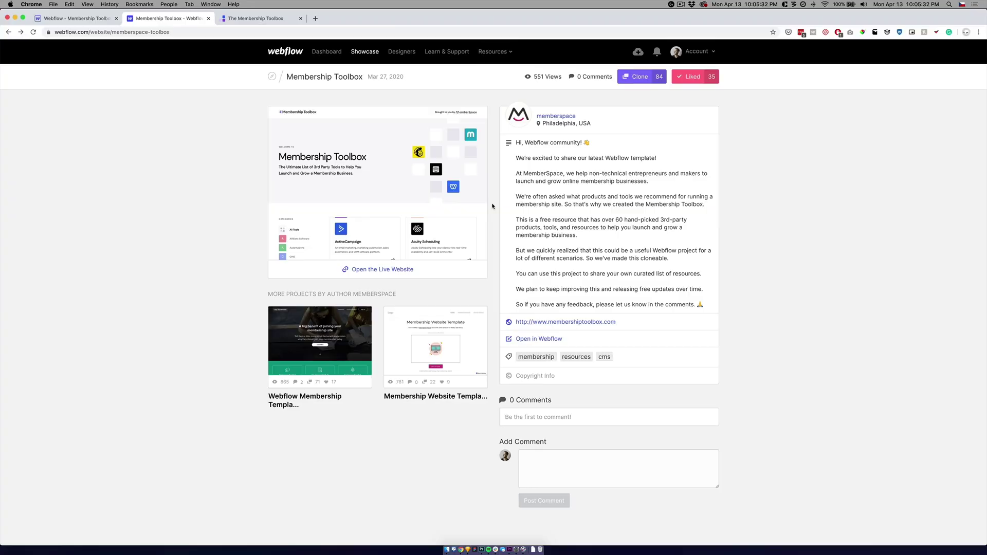
# Step: Clone the Membership Toolbox showcase as 'Catalogue of Designers' and return to the Dashboard
pyautogui.click(640, 77)
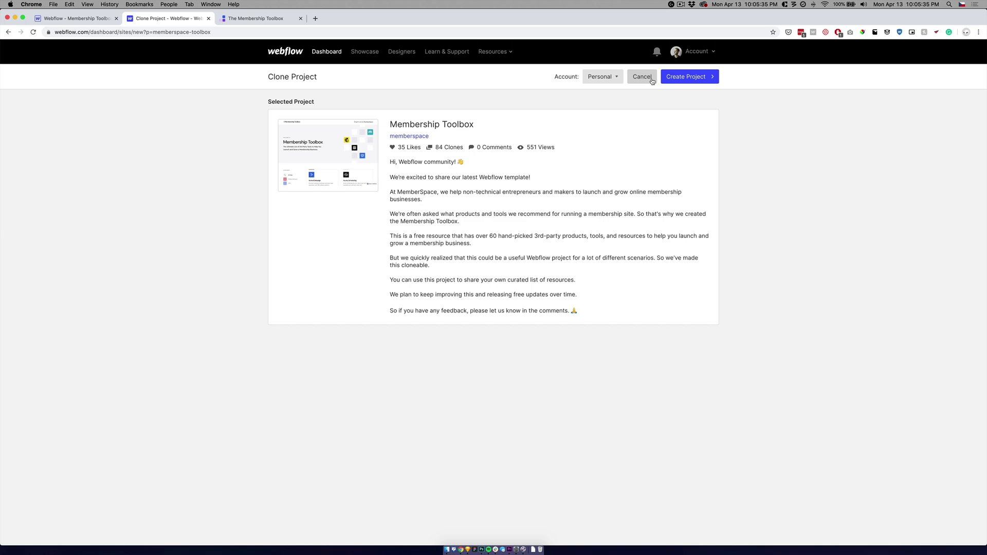
pyautogui.click(686, 77)
pyautogui.click(494, 163)
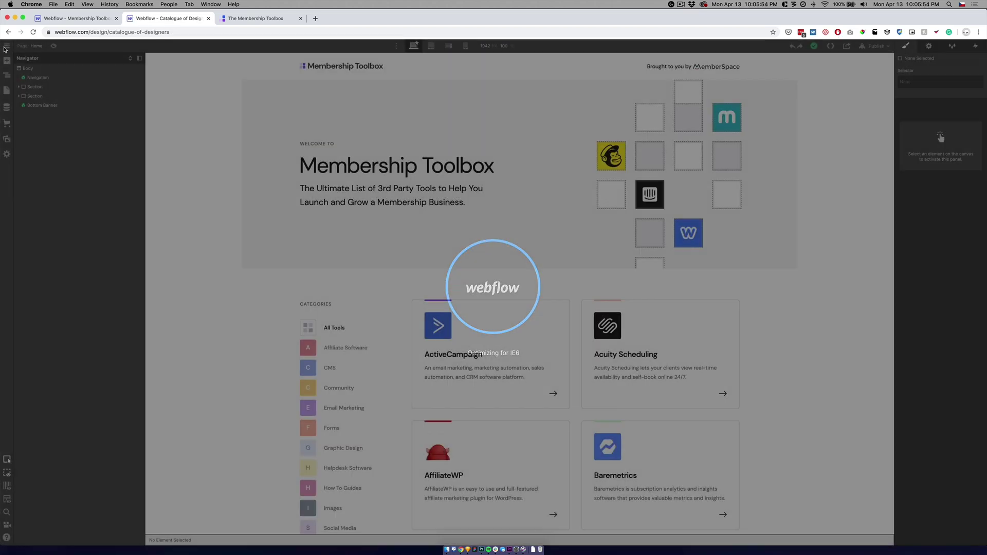
pyautogui.click(28, 61)
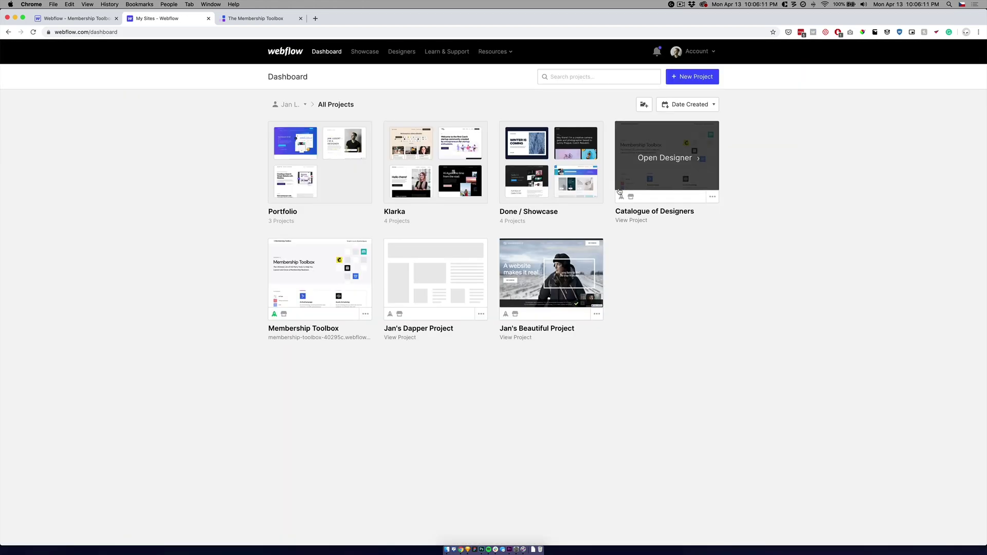